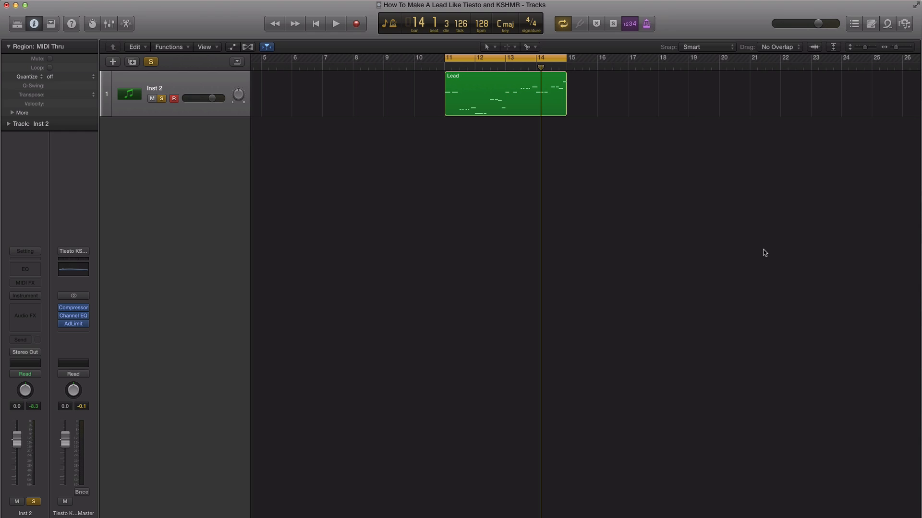
- Select the Lead region and insert the ES2 synthesizer as the instrument on the Inst 2 track
{"action": "left_click_drag", "start_coordinate": [743, 243], "coordinate": [432, 77]}
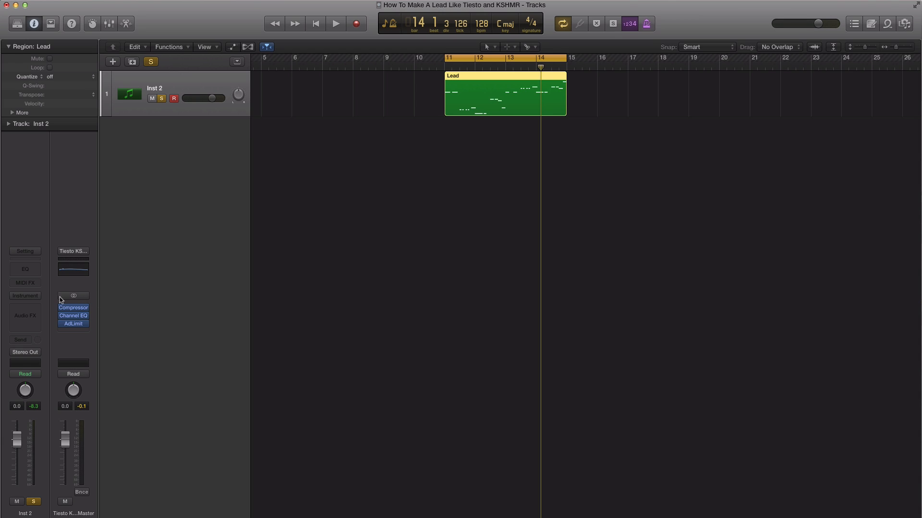
{"action": "left_click", "coordinate": [38, 297]}
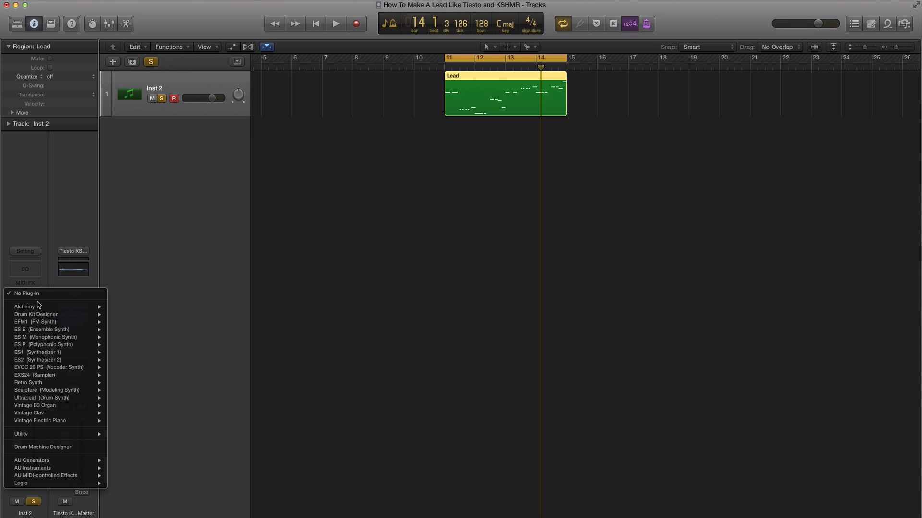
{"action": "mouse_move", "coordinate": [48, 360]}
{"action": "left_click", "coordinate": [124, 368]}
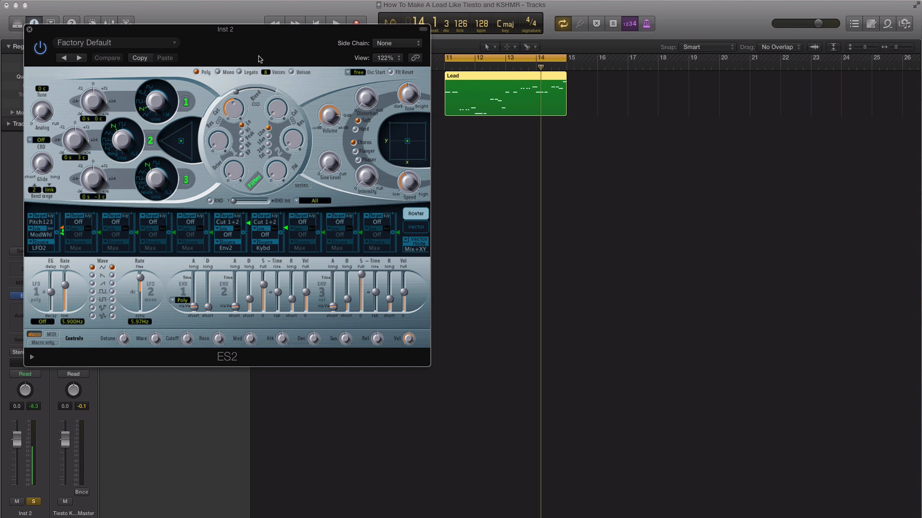
{"action": "left_click_drag", "start_coordinate": [259, 45], "coordinate": [473, 68]}
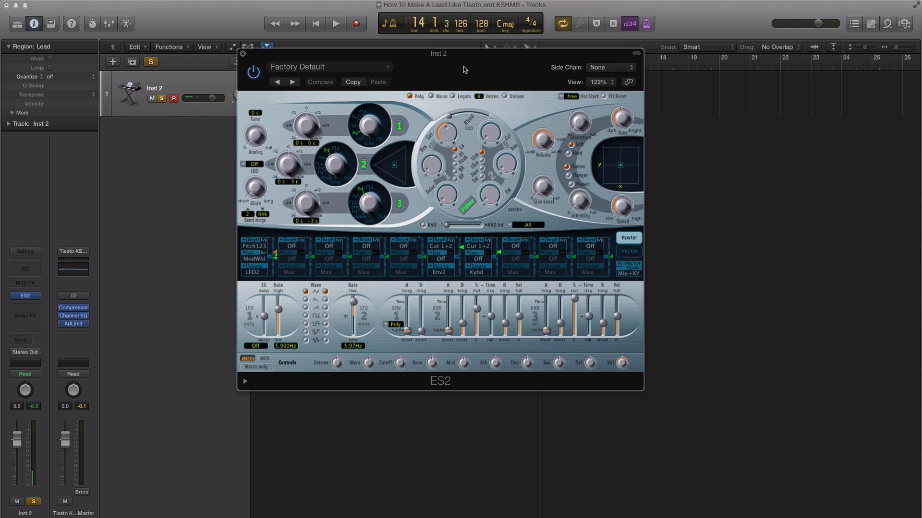
- Load the Analog Saw Init preset into ES2 and play the Lead region through it
{"action": "left_click", "coordinate": [387, 68]}
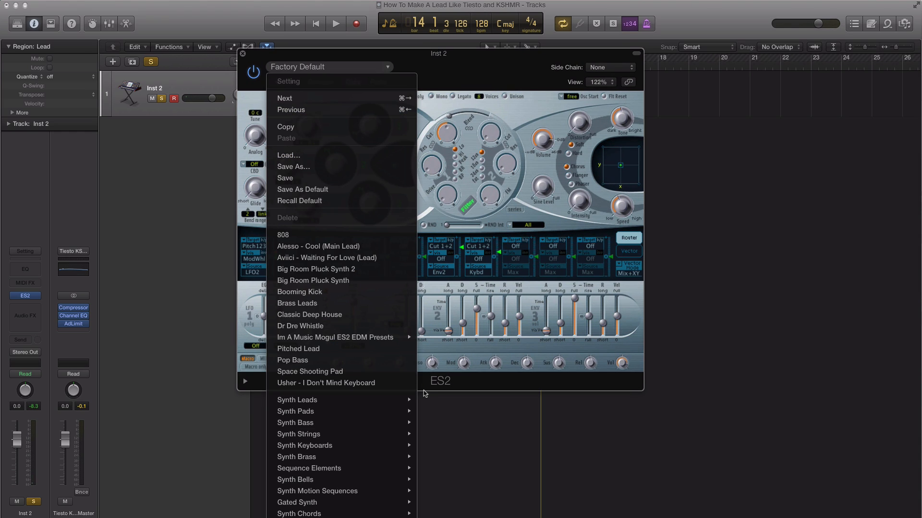
{"action": "mouse_move", "coordinate": [331, 517]}
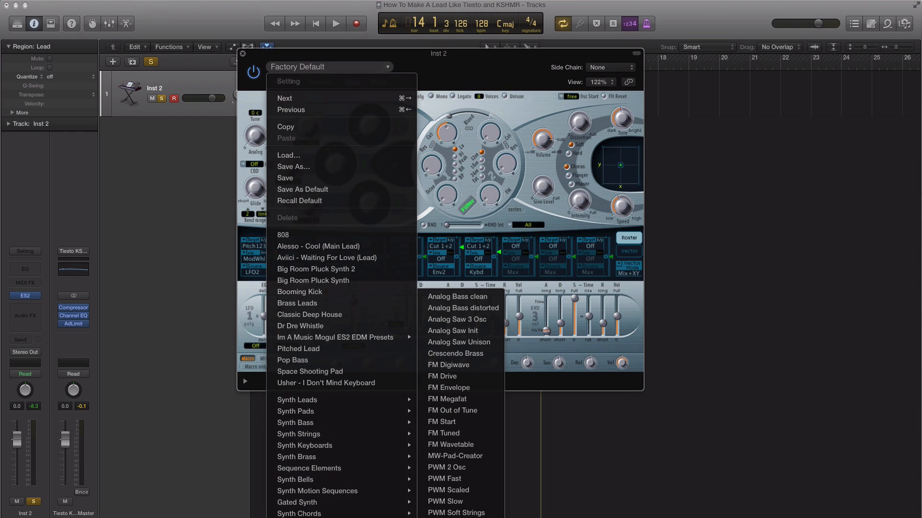
{"action": "left_click", "coordinate": [451, 332]}
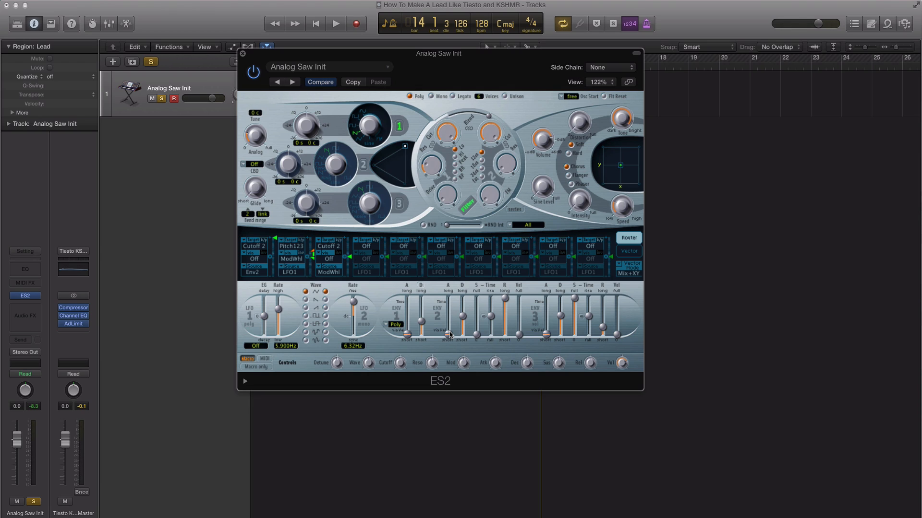
{"action": "key", "text": "space"}
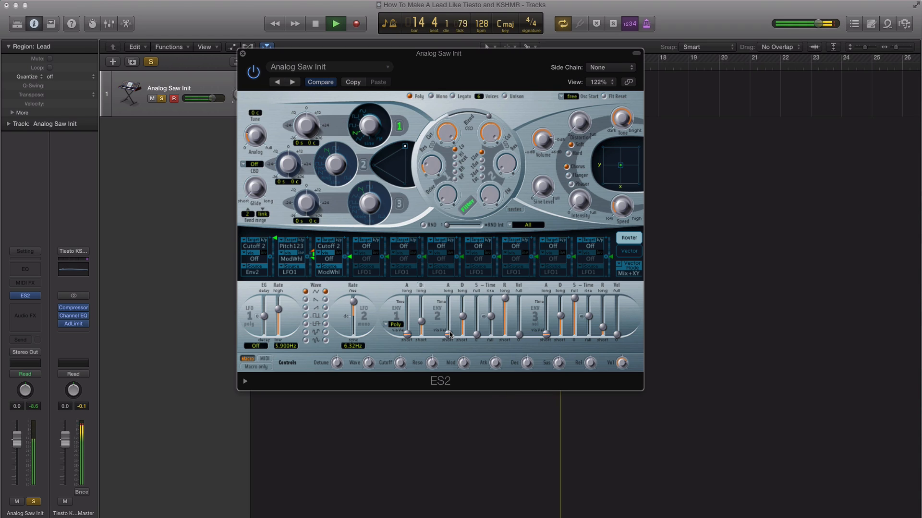
- Switch the voice mode to Legato, turn on Unison, and audition the lead
{"action": "key", "text": "space"}
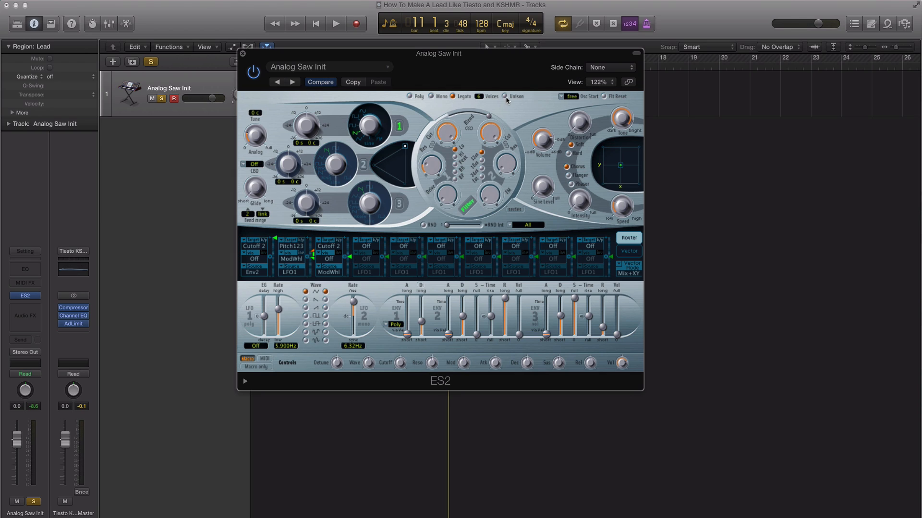
{"action": "key", "text": "space"}
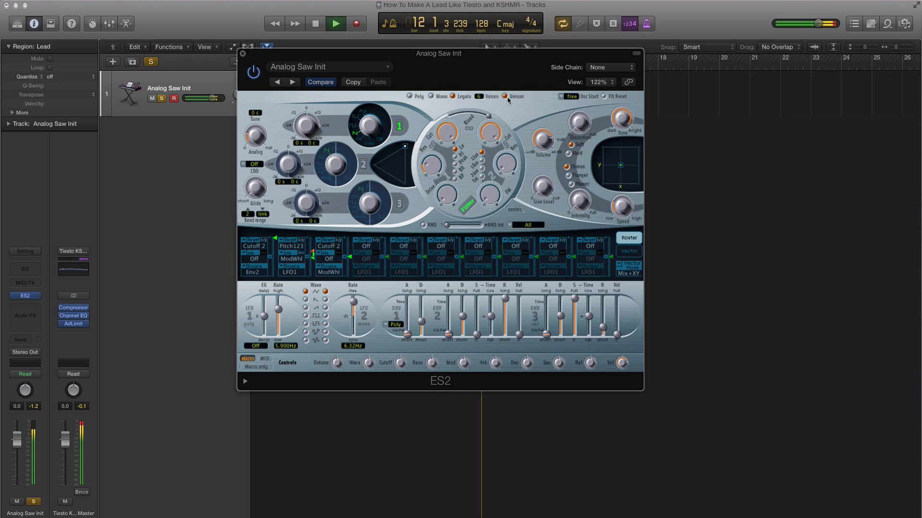
{"action": "key", "text": "space"}
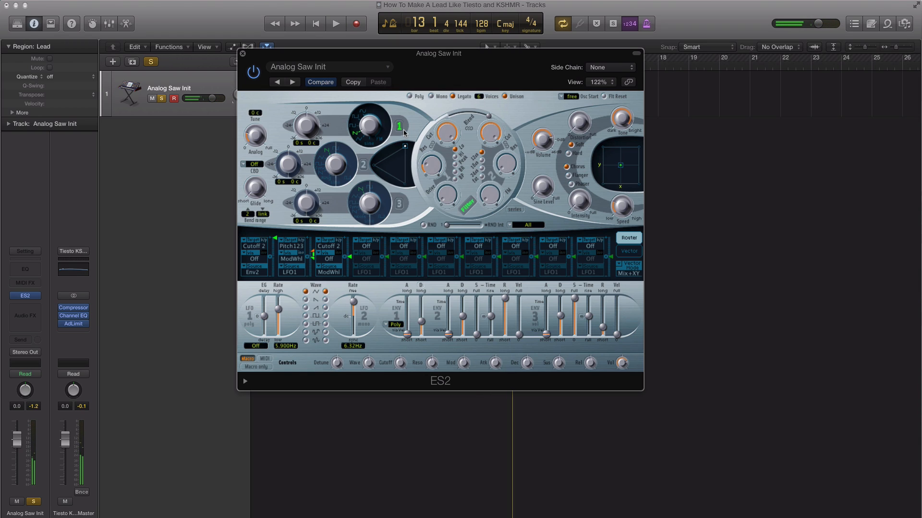
- Turn on oscillators 2 and 3, detune them to -13 c and 13 c, and audition the lead
{"action": "left_click", "coordinate": [363, 166]}
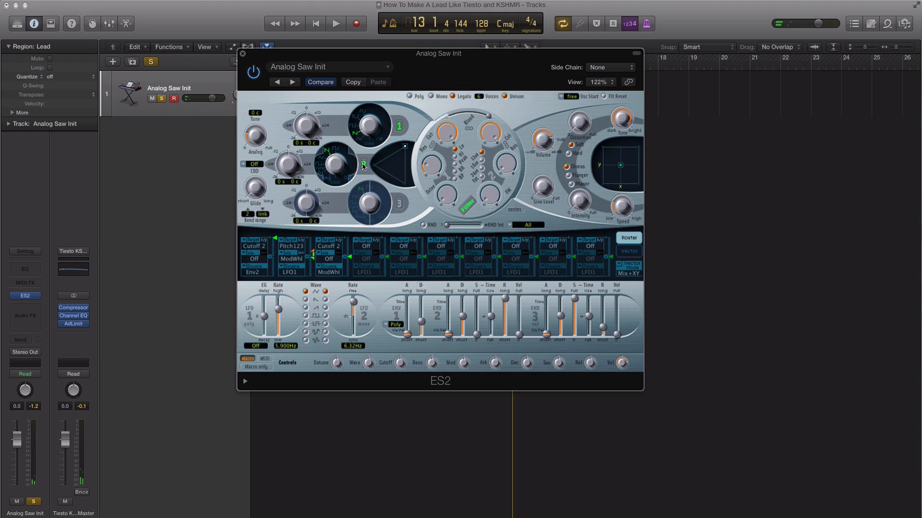
{"action": "left_click", "coordinate": [398, 203]}
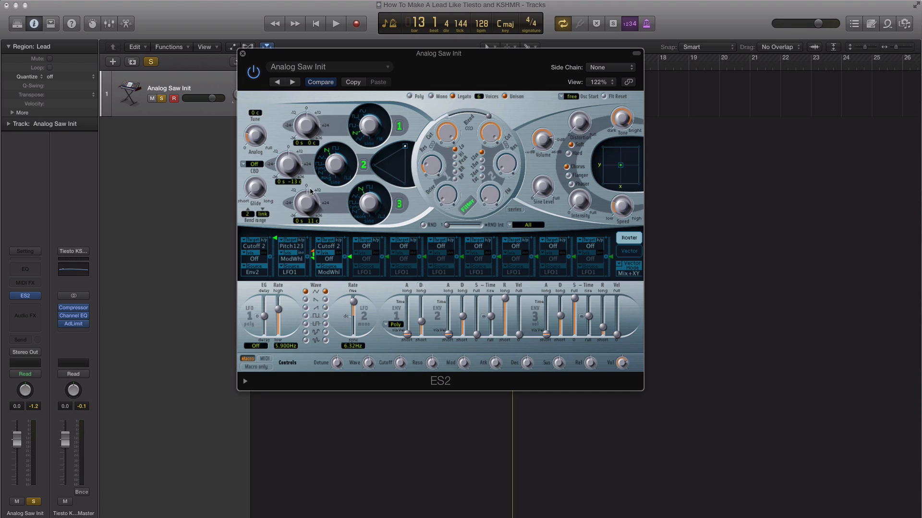
{"action": "key", "text": "space"}
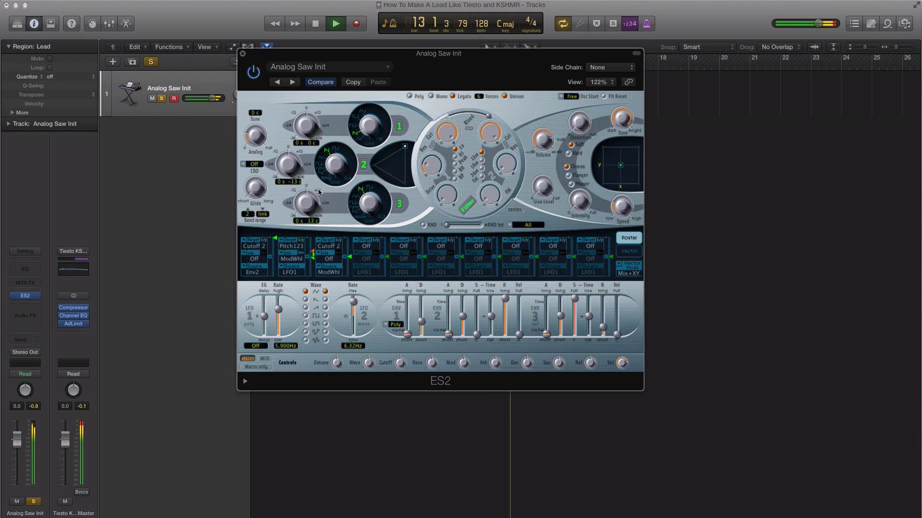
{"action": "key", "text": "space"}
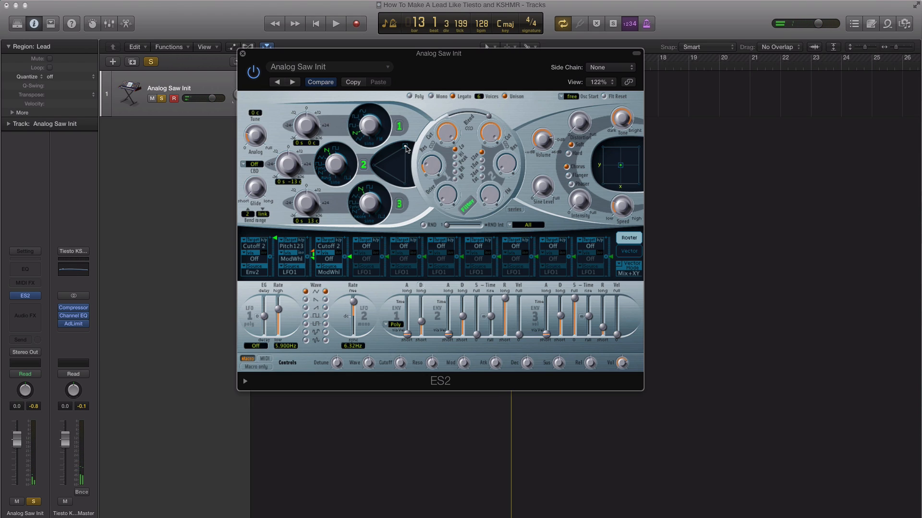
- Balance the oscillator mix evenly at about 33%, 34% and 33%, and fine-tune it during playback
{"action": "left_click_drag", "start_coordinate": [406, 149], "coordinate": [402, 156]}
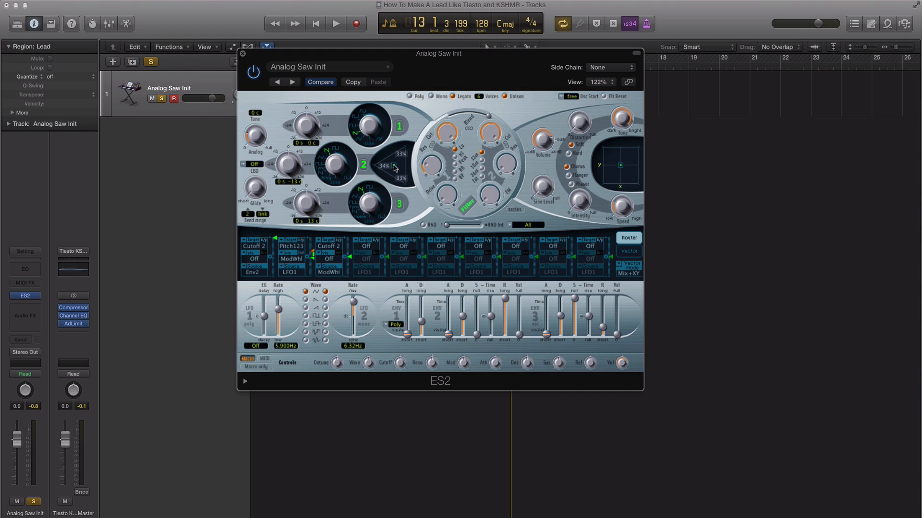
{"action": "key", "text": "space"}
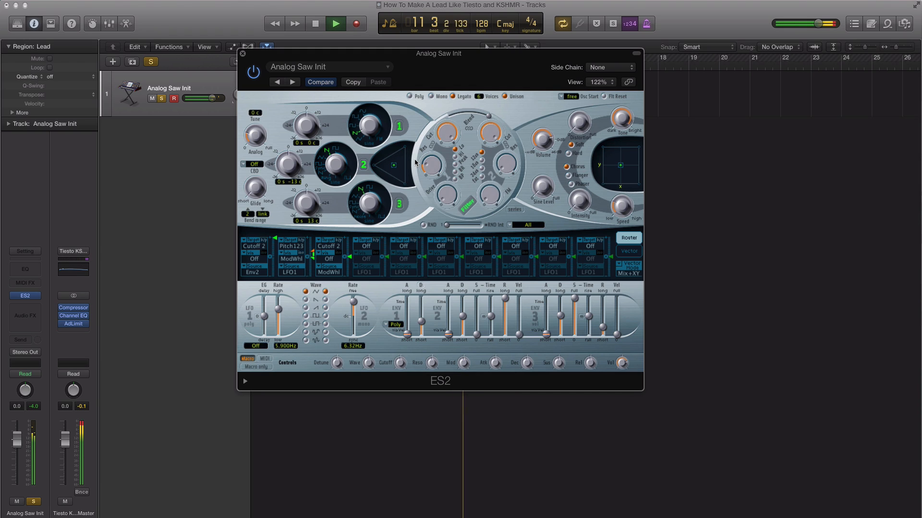
{"action": "left_click_drag", "start_coordinate": [394, 165], "coordinate": [394, 167]}
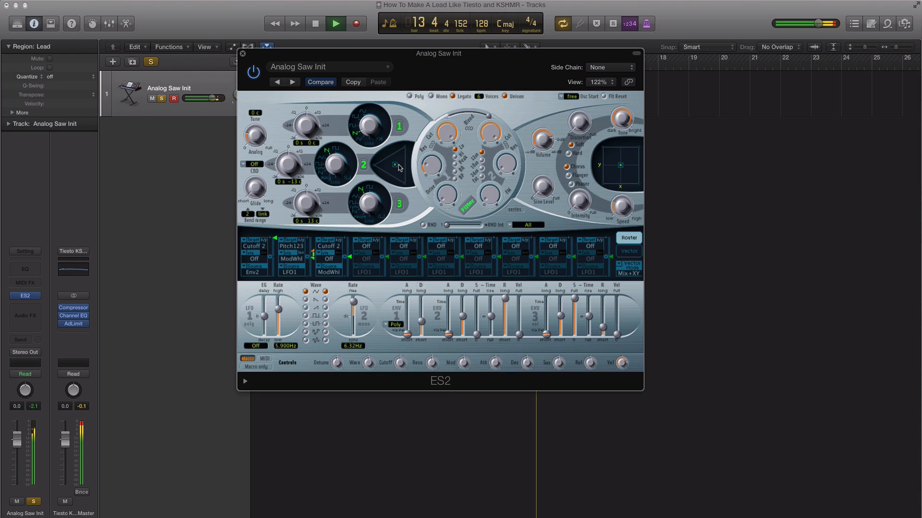
{"action": "key", "text": "space"}
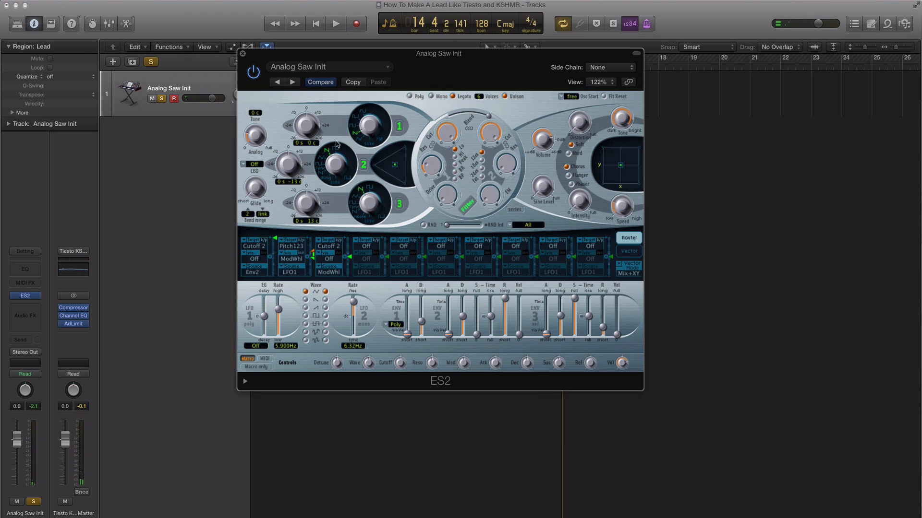
- Raise the synth's Analog amount, fine-tuning it while the lead plays
{"action": "left_click_drag", "start_coordinate": [256, 137], "coordinate": [255, 120]}
{"action": "left_click_drag", "start_coordinate": [258, 139], "coordinate": [254, 134]}
{"action": "left_click", "coordinate": [251, 138]}
{"action": "key", "text": "space"}
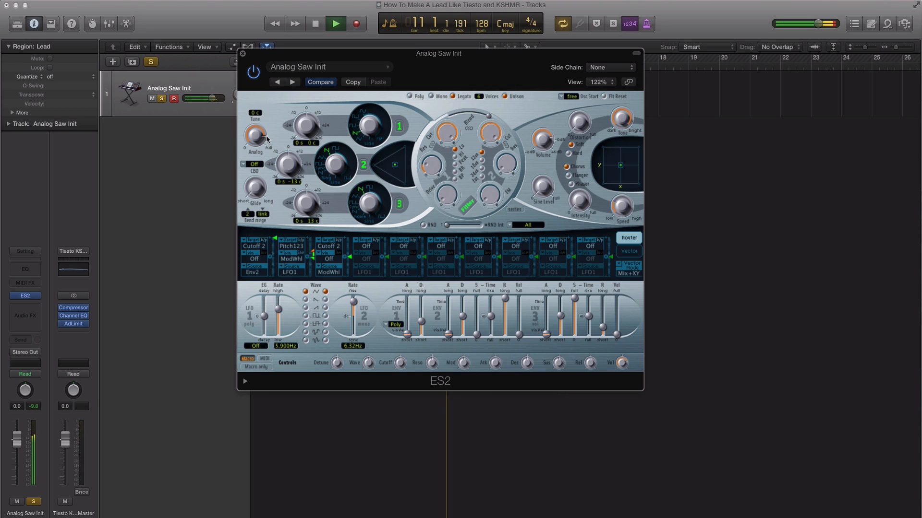
{"action": "left_click_drag", "start_coordinate": [252, 138], "coordinate": [253, 133]}
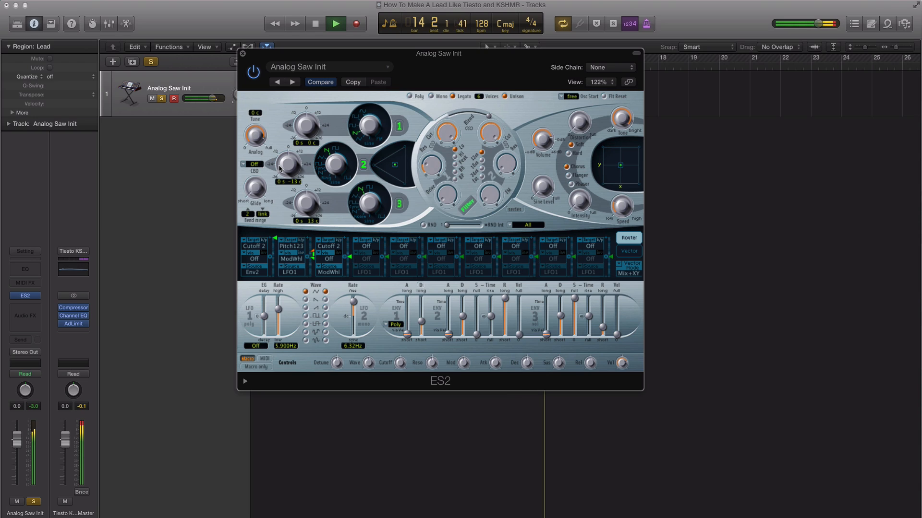
{"action": "key", "text": "space"}
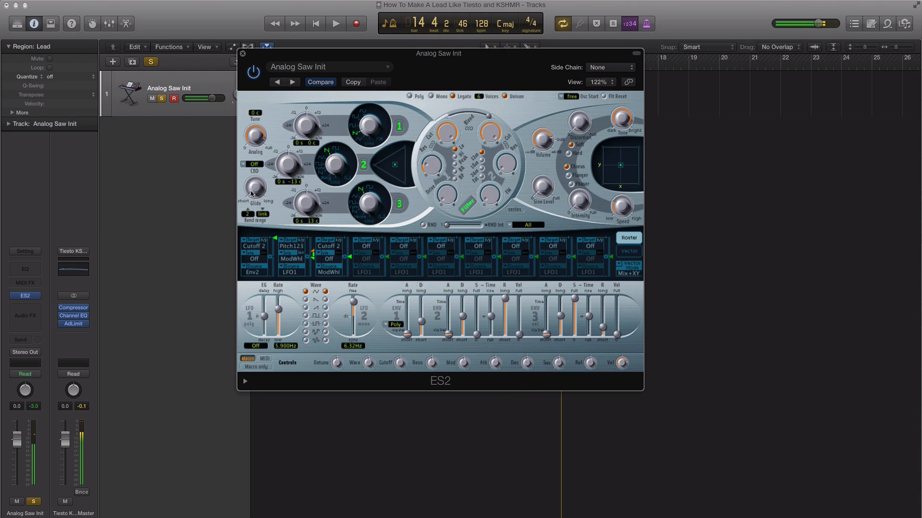
- Raise the Glide time to about 180 ms and fine-tune it during playback
{"action": "mouse_move", "coordinate": [253, 193]}
{"action": "left_mouse_down"}
{"action": "mouse_move", "coordinate": [248, 165]}
{"action": "mouse_move", "coordinate": [256, 179]}
{"action": "left_mouse_up"}
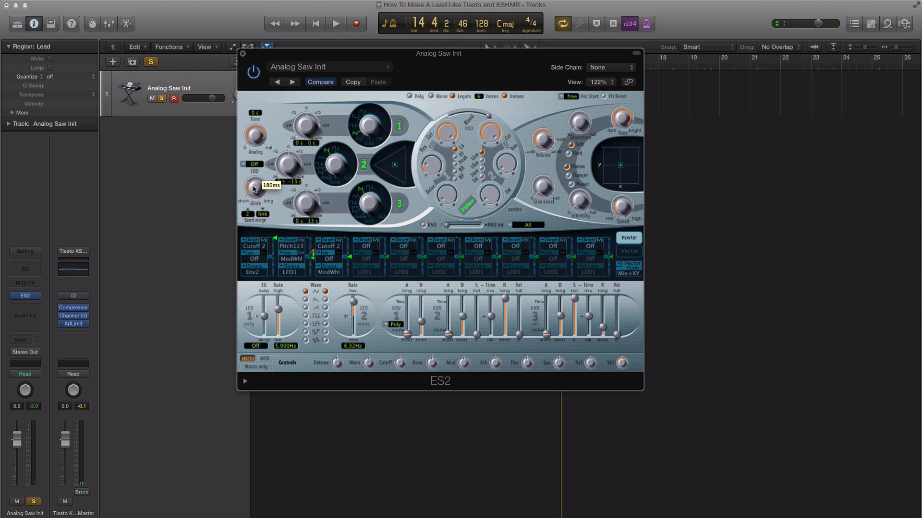
{"action": "key", "text": "space"}
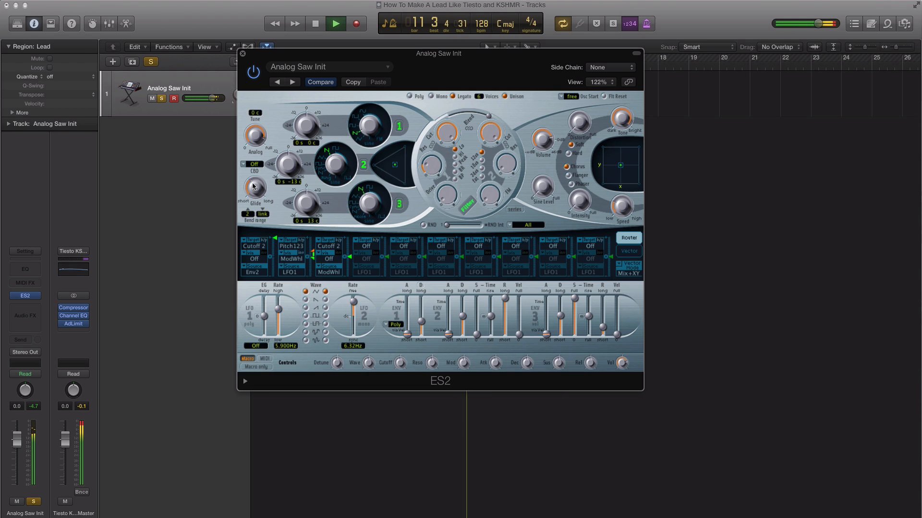
{"action": "left_click", "coordinate": [253, 186]}
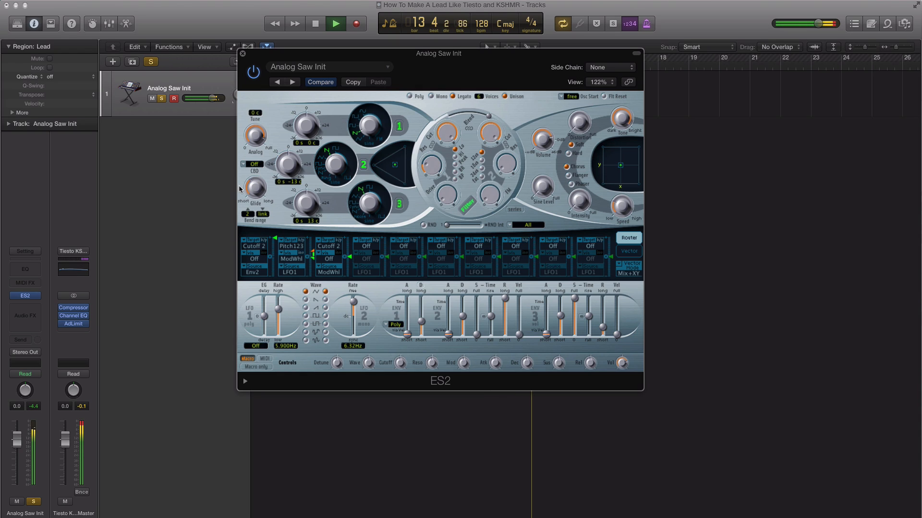
{"action": "key", "text": "space"}
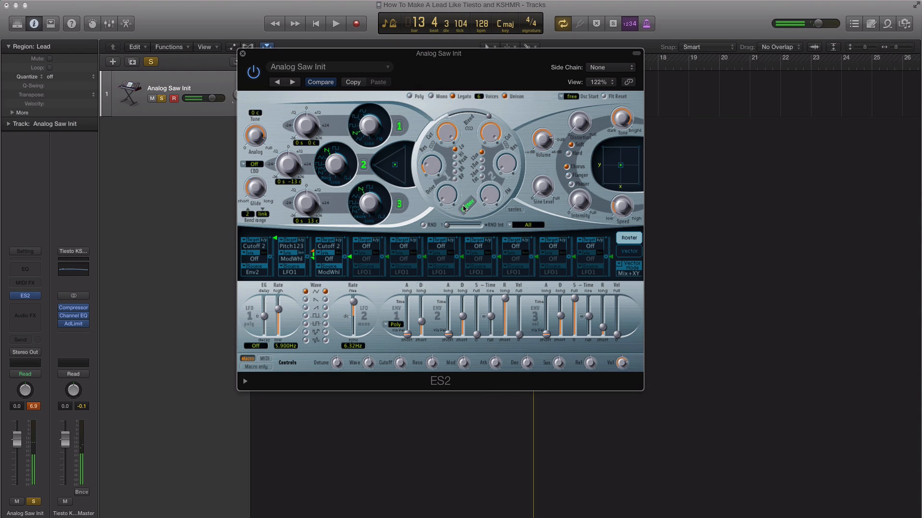
- Increase the filter Drive while the lead plays
{"action": "key", "text": "space"}
{"action": "left_click_drag", "start_coordinate": [446, 194], "coordinate": [433, 145]}
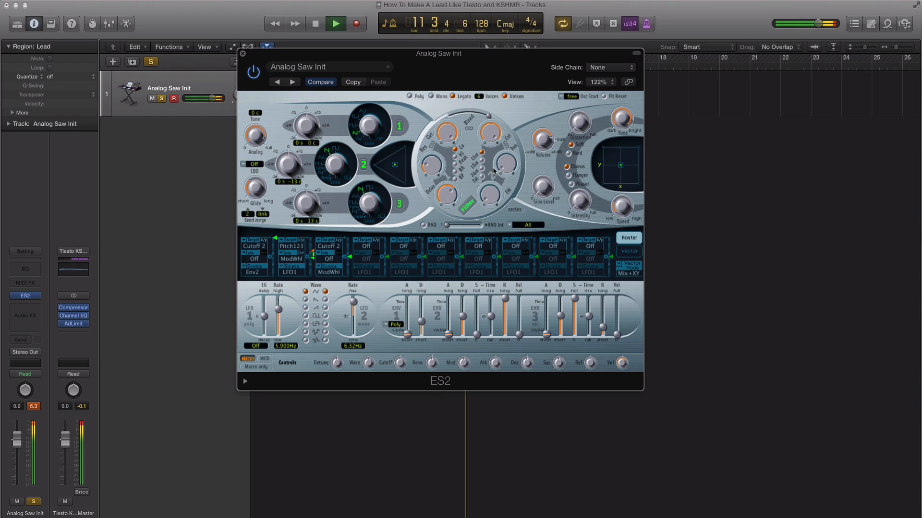
{"action": "key", "text": "space"}
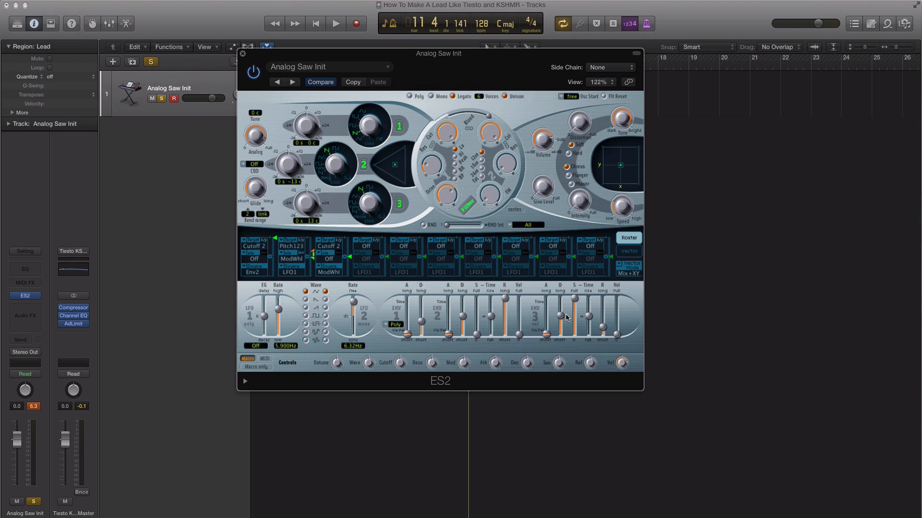
- Lower the decay and sustain of Envelope 3 during playback, and close the synth
{"action": "key", "text": "space"}
{"action": "left_click_drag", "start_coordinate": [561, 315], "coordinate": [573, 322]}
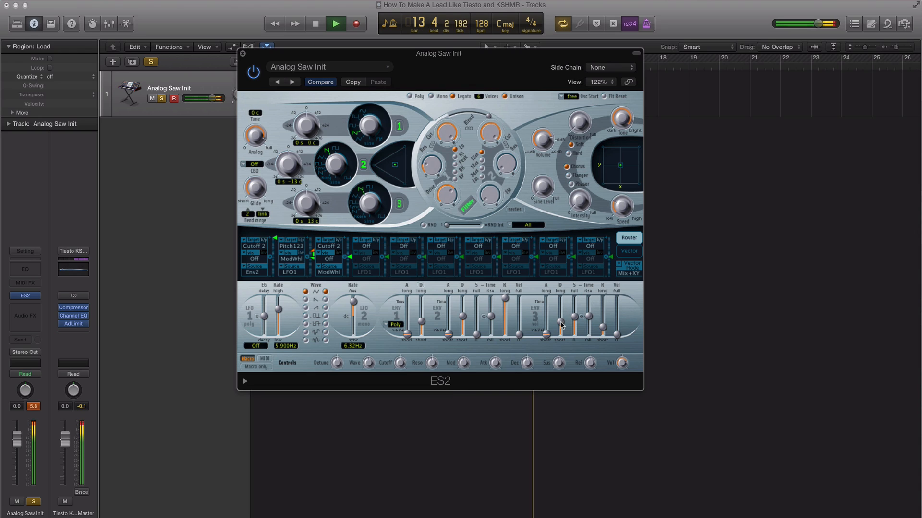
{"action": "left_click", "coordinate": [560, 322]}
{"action": "left_click_drag", "start_coordinate": [561, 321], "coordinate": [560, 318]}
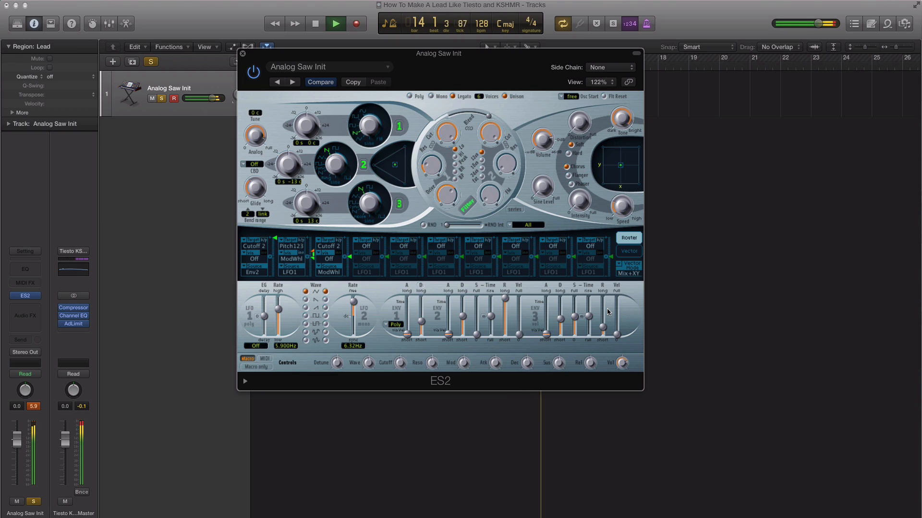
{"action": "key", "text": "space"}
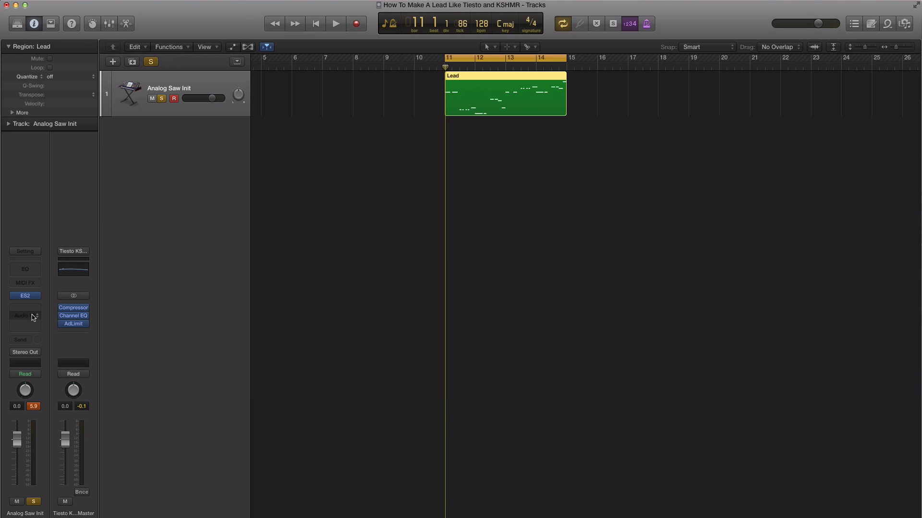
- Add a Channel EQ to the lead track with a 75 Hz low cut and a -7.0 dB dip at 166 Hz, Q 0.23
{"action": "left_click", "coordinate": [29, 270]}
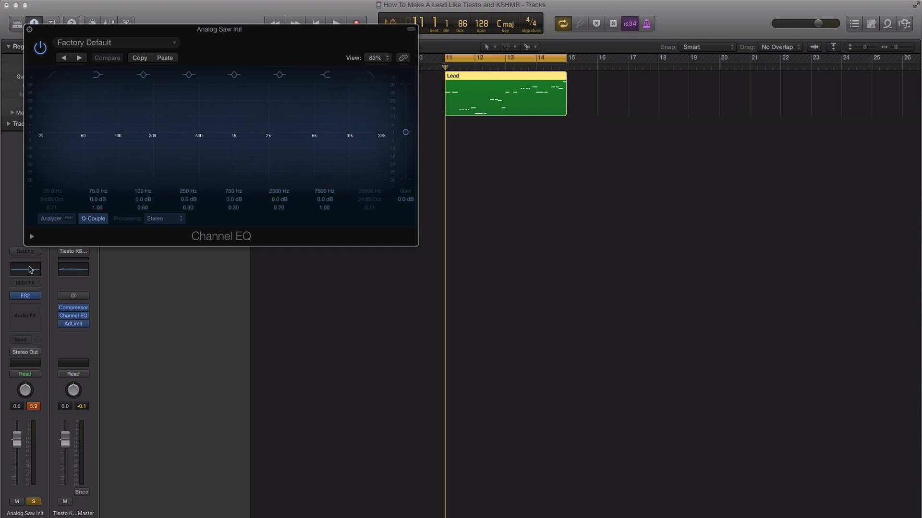
{"action": "left_click_drag", "start_coordinate": [238, 55], "coordinate": [512, 146]}
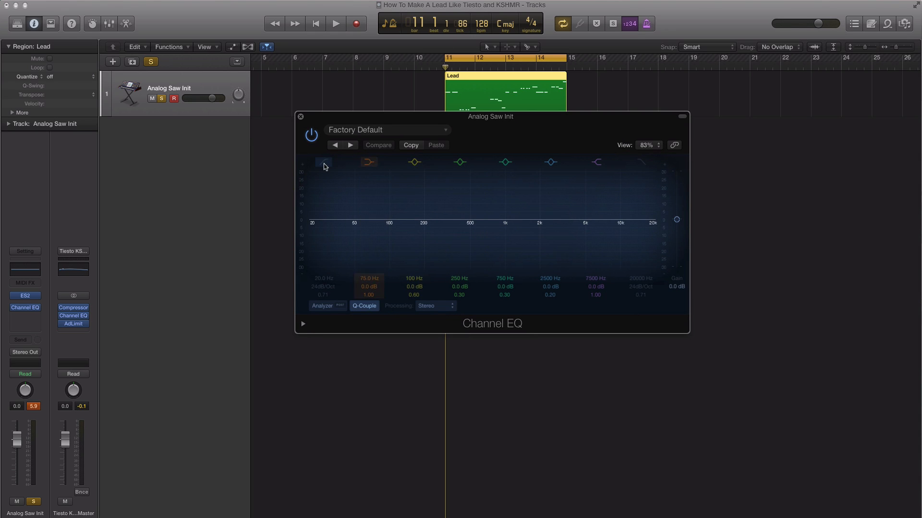
{"action": "left_click_drag", "start_coordinate": [313, 224], "coordinate": [413, 238]}
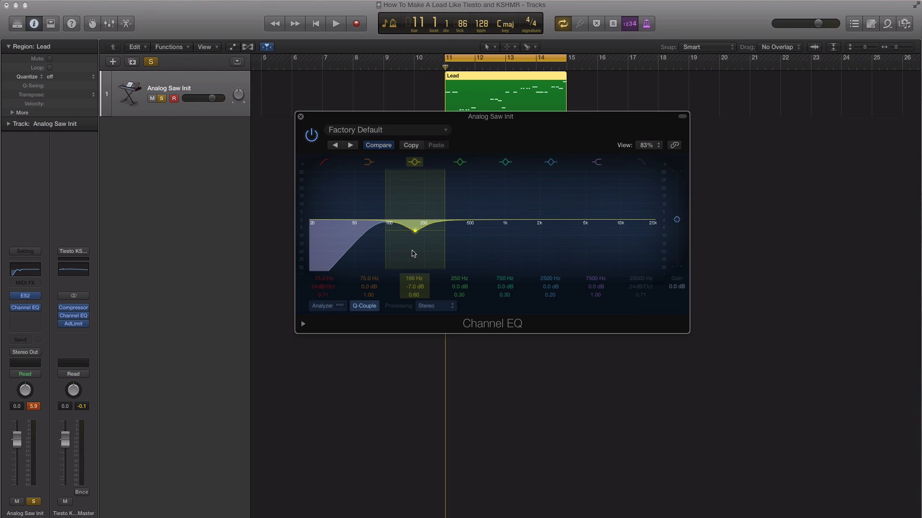
{"action": "left_click_drag", "start_coordinate": [414, 295], "coordinate": [415, 290]}
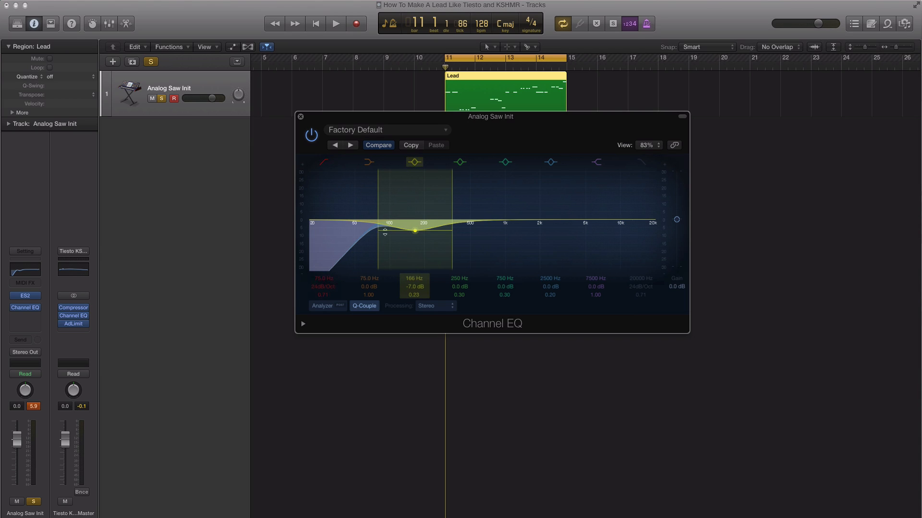
- Move the Channel EQ's low-mid dip to 160 Hz and, during playback, cut 13.0 dB at 540 Hz
{"action": "left_click_drag", "start_coordinate": [415, 233], "coordinate": [413, 233]}
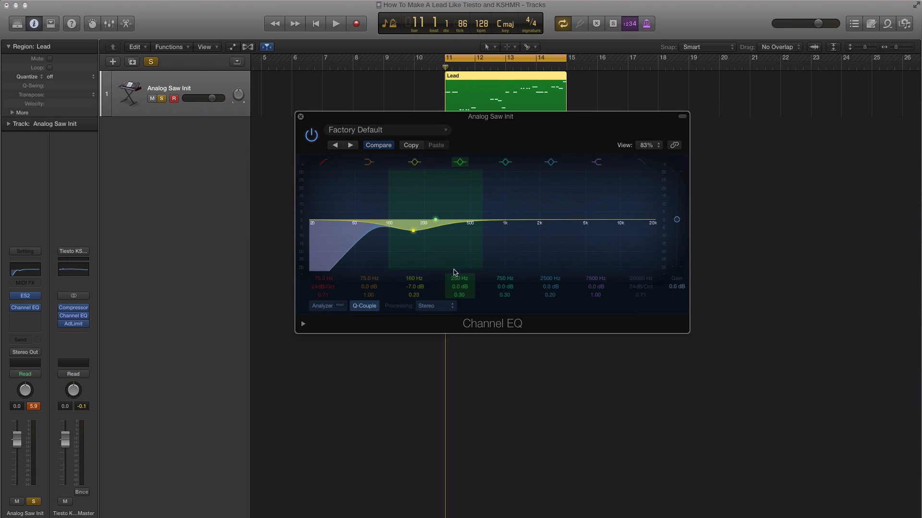
{"action": "left_click_drag", "start_coordinate": [488, 230], "coordinate": [461, 276]}
{"action": "key", "text": "space"}
{"action": "left_click_drag", "start_coordinate": [475, 244], "coordinate": [473, 244]}
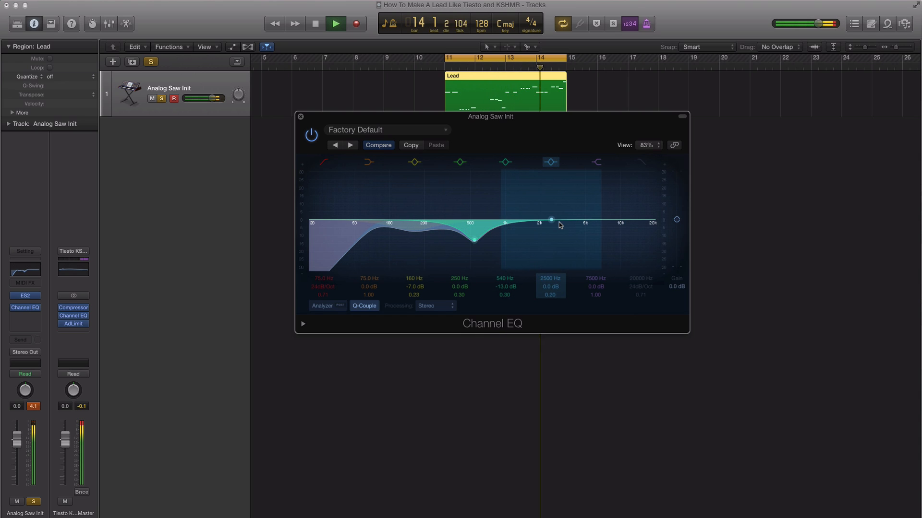
- Shape the EQ's highs with -5.0 dB at 3200 Hz, a +1.5 dB shelf at 9300 Hz, and the 20000 Hz high cut enabled
{"action": "left_click_drag", "start_coordinate": [553, 222], "coordinate": [632, 222]}
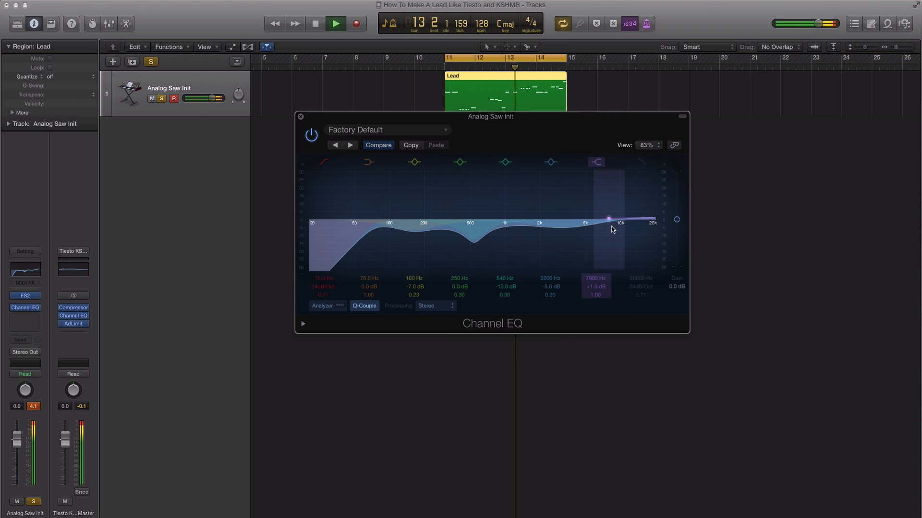
{"action": "mouse_move", "coordinate": [608, 219]}
{"action": "left_mouse_down"}
{"action": "mouse_move", "coordinate": [612, 230]}
{"action": "mouse_move", "coordinate": [618, 221]}
{"action": "left_mouse_up"}
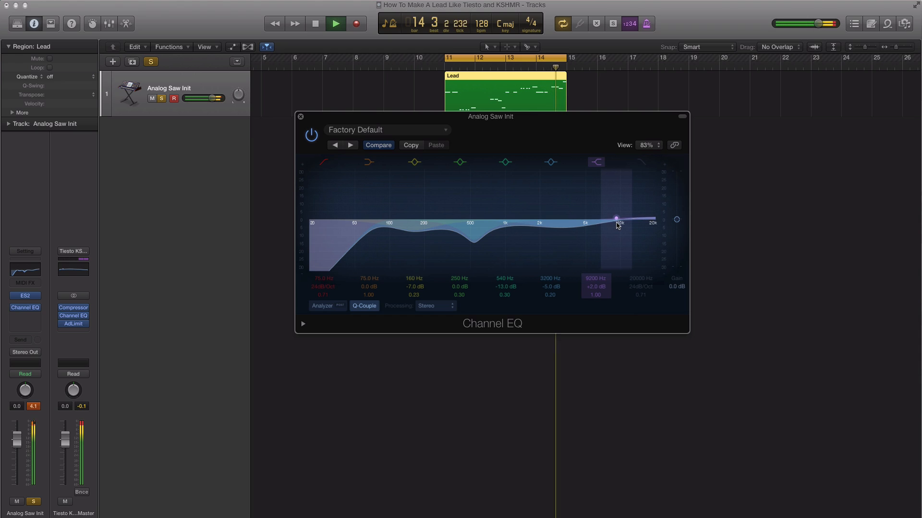
{"action": "left_click", "coordinate": [643, 164]}
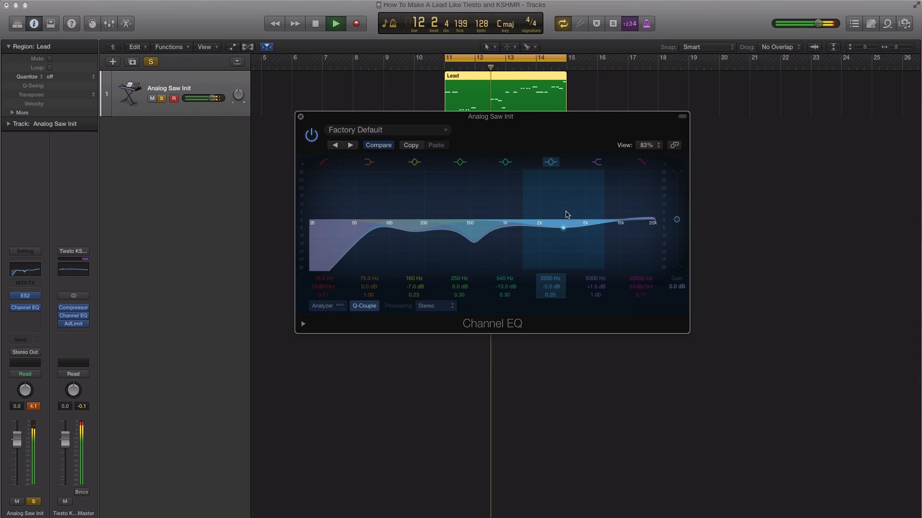
- Set the 3200 Hz band to -3.5 dB at 2500 Hz, stop playback, and close the Channel EQ
{"action": "mouse_move", "coordinate": [569, 233]}
{"action": "left_mouse_down"}
{"action": "mouse_move", "coordinate": [585, 233]}
{"action": "mouse_move", "coordinate": [561, 233]}
{"action": "mouse_move", "coordinate": [582, 222]}
{"action": "mouse_move", "coordinate": [551, 230]}
{"action": "left_mouse_up"}
{"action": "key", "text": "space"}
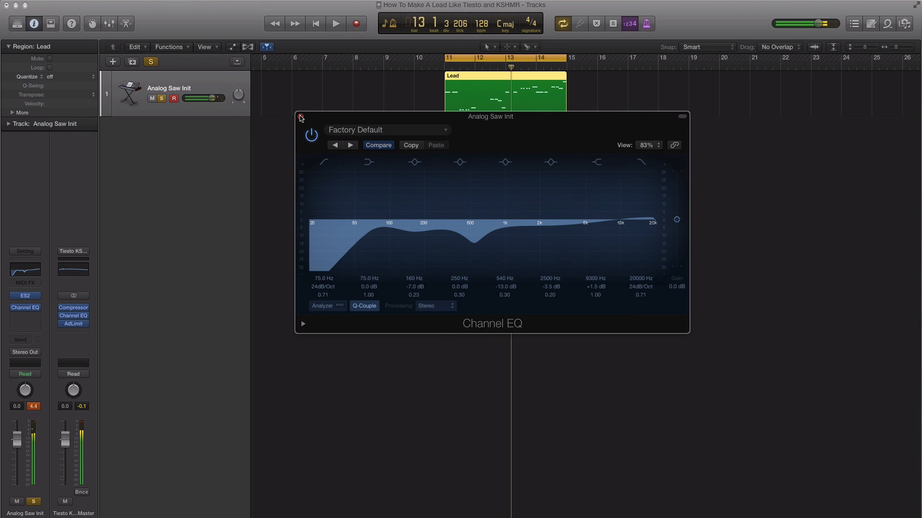
{"action": "left_click", "coordinate": [301, 117]}
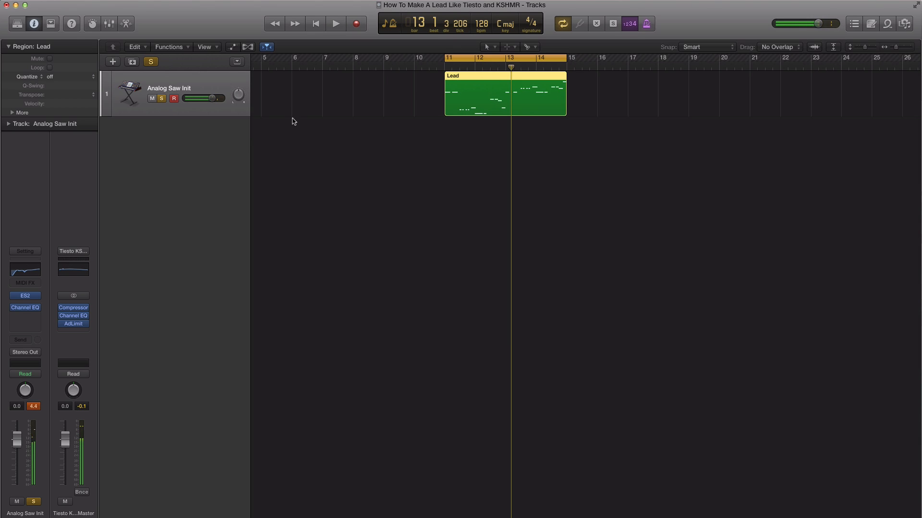
- Insert an Overdrive after the Channel EQ on the lead track and set its Tone to 15000 Hz
{"action": "left_click", "coordinate": [34, 316]}
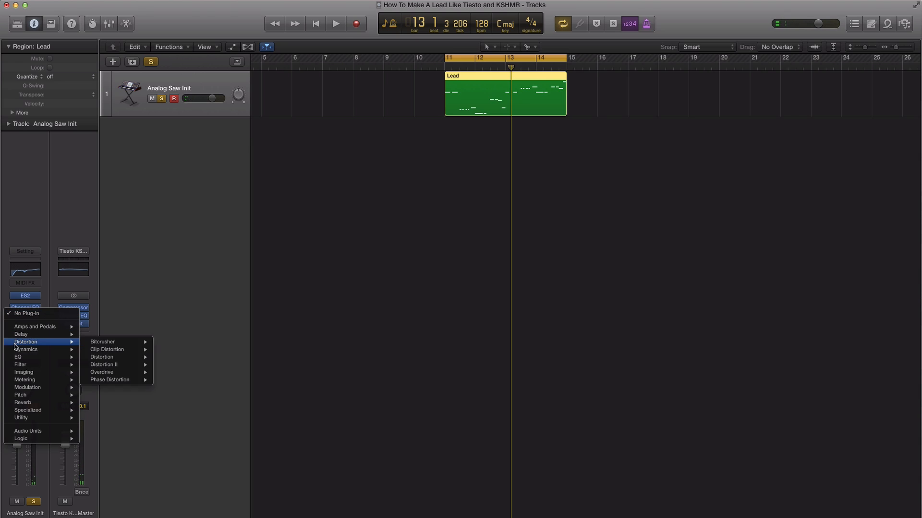
{"action": "mouse_move", "coordinate": [27, 345]}
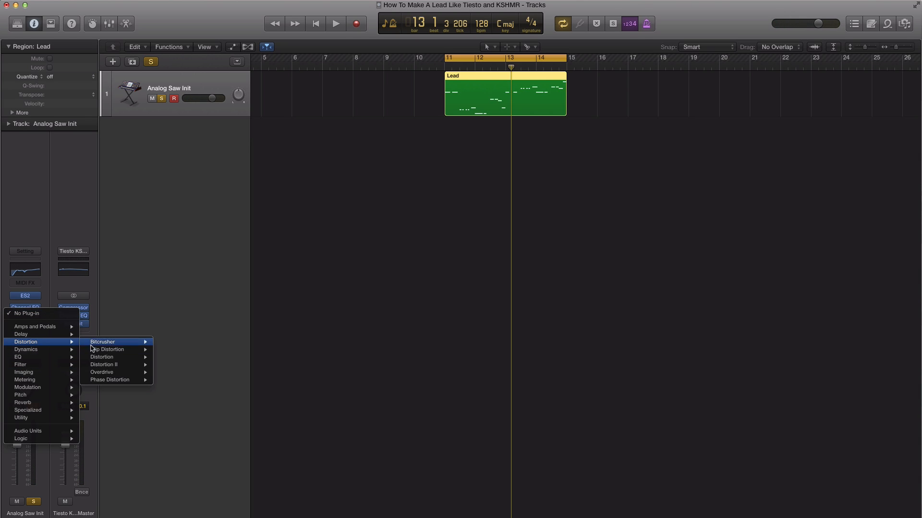
{"action": "mouse_move", "coordinate": [134, 373]}
{"action": "left_click", "coordinate": [171, 373]}
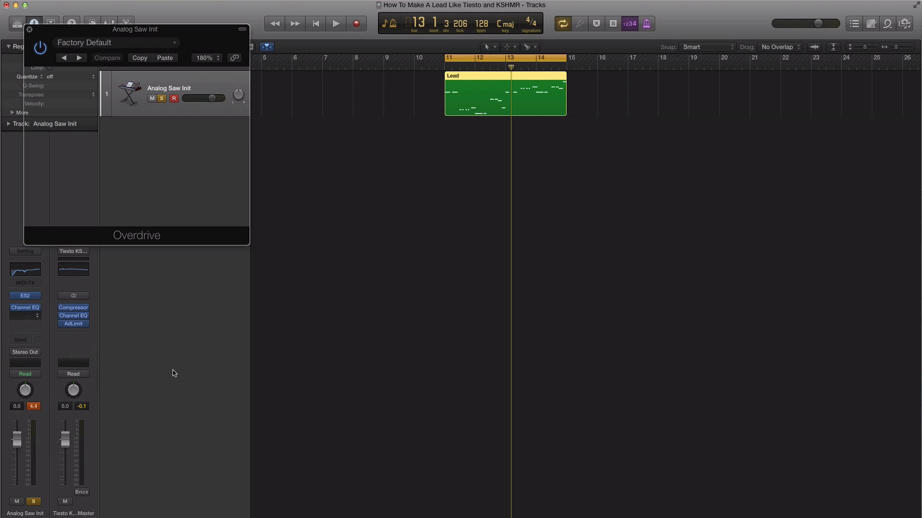
{"action": "left_click_drag", "start_coordinate": [156, 32], "coordinate": [486, 152]}
{"action": "left_click_drag", "start_coordinate": [470, 293], "coordinate": [468, 288]}
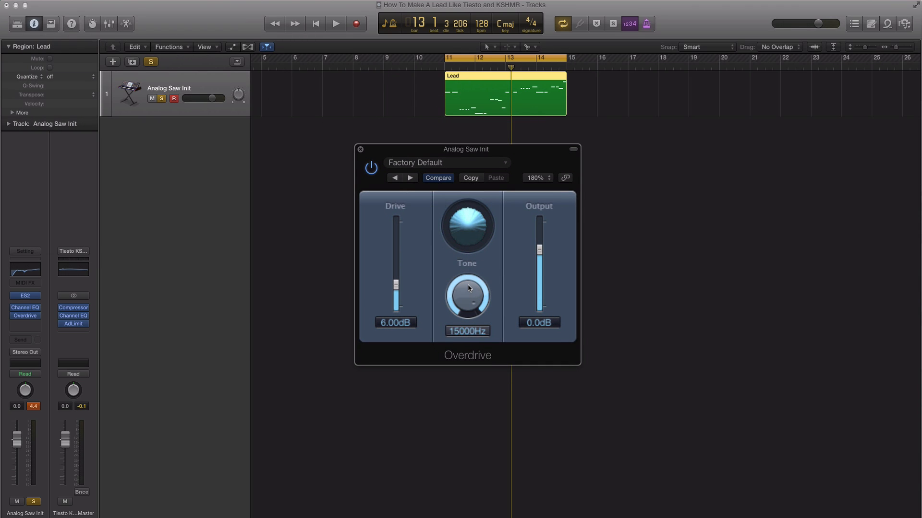
- Set the Overdrive's Drive to 9.25 dB and Output to -8.5 dB during playback, and close the effect
{"action": "key", "text": "space"}
{"action": "key", "text": "super+w"}
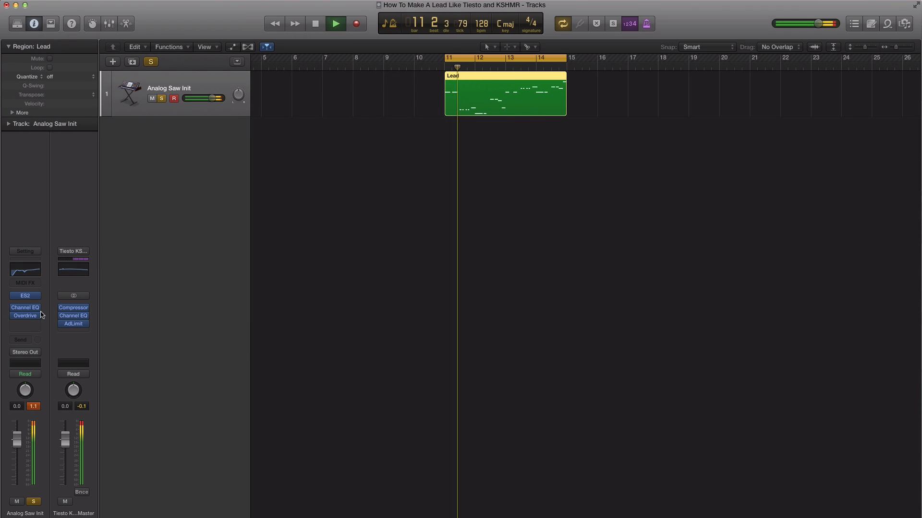
{"action": "key", "text": "space"}
{"action": "key", "text": "space"}
{"action": "left_click", "coordinate": [27, 318]}
{"action": "left_click_drag", "start_coordinate": [397, 290], "coordinate": [398, 277]}
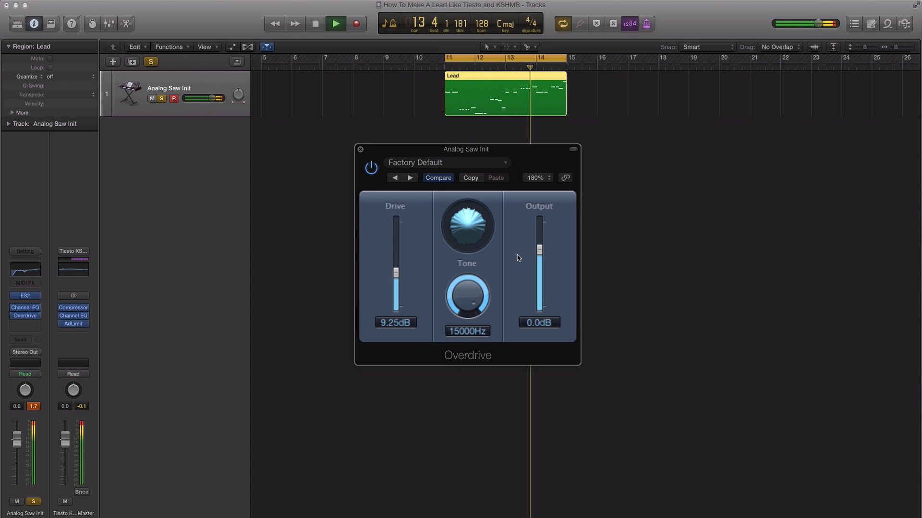
{"action": "left_click_drag", "start_coordinate": [539, 250], "coordinate": [539, 266]}
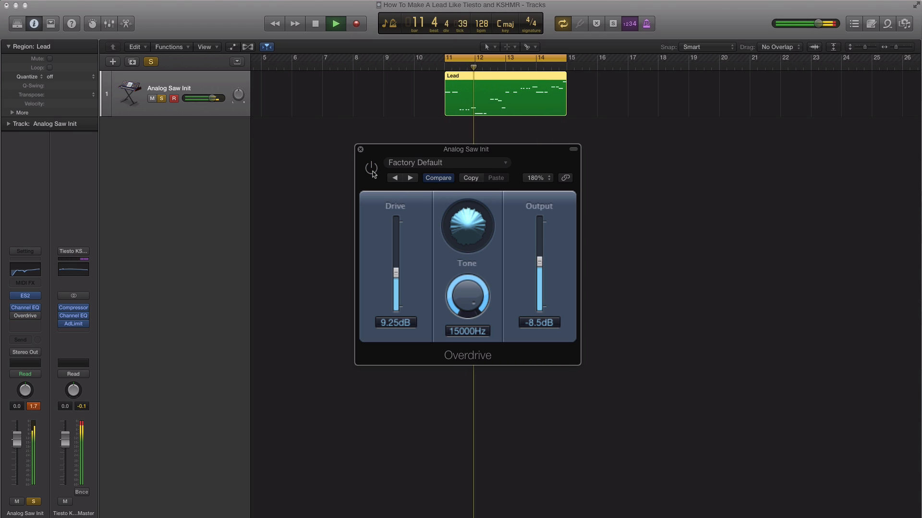
{"action": "left_click", "coordinate": [360, 149]}
{"action": "key", "text": "space"}
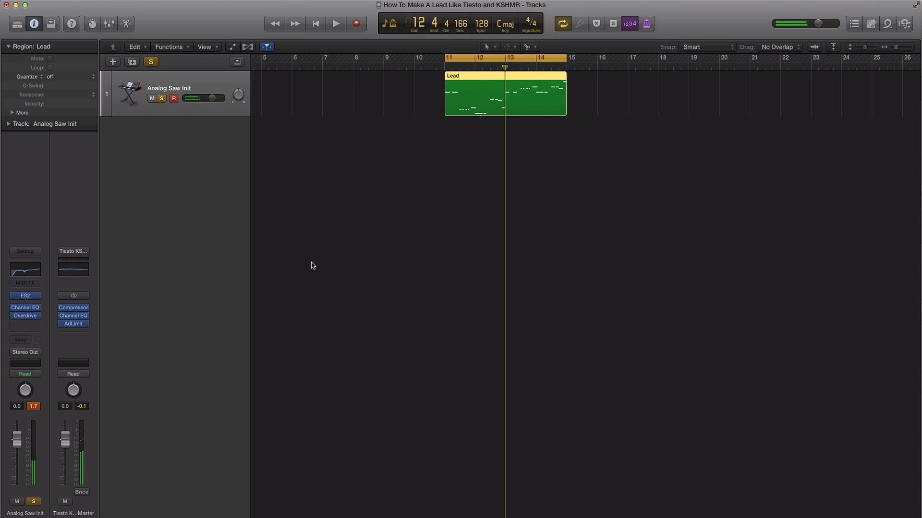
- Insert a stereo PlatinumVerb after the Overdrive on the lead track
{"action": "left_click", "coordinate": [36, 331]}
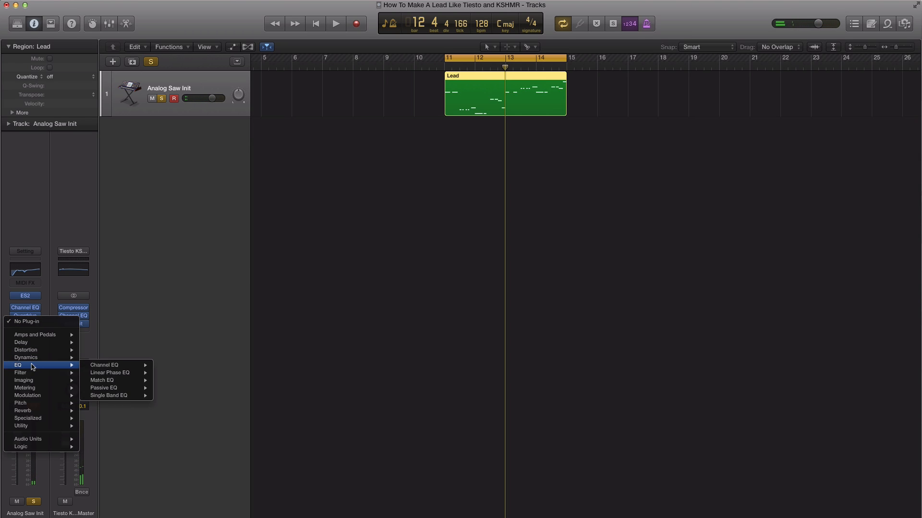
{"action": "mouse_move", "coordinate": [43, 411]}
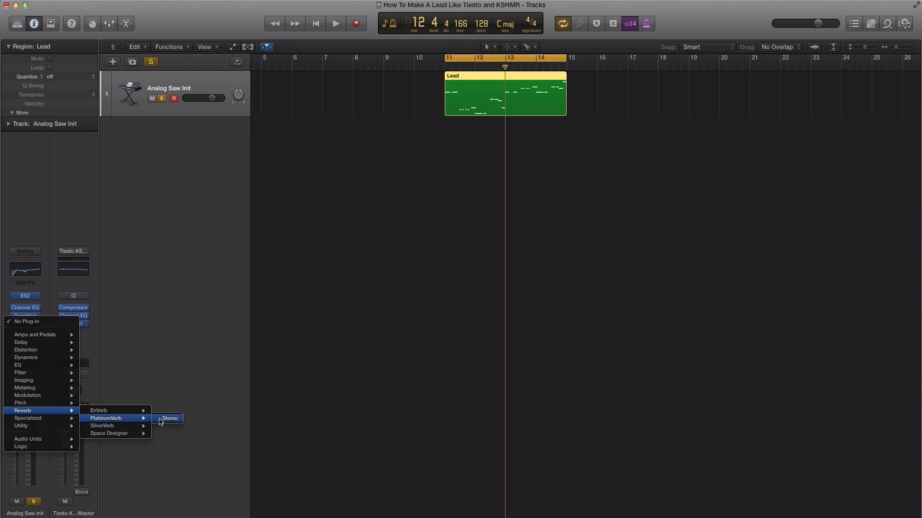
{"action": "left_click", "coordinate": [160, 420]}
{"action": "key", "text": "space"}
{"action": "left_click_drag", "start_coordinate": [192, 45], "coordinate": [528, 156]}
{"action": "key", "text": "space"}
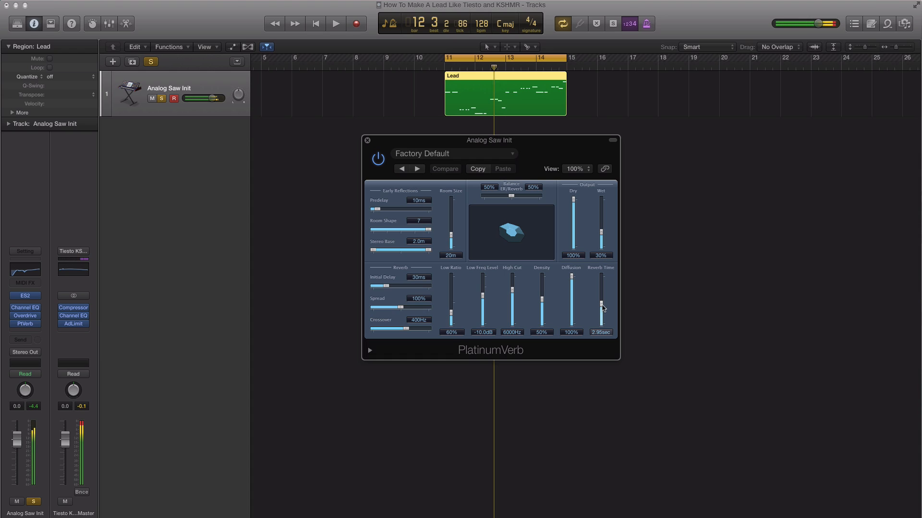
- Set PlatinumVerb's reverb time to 4.20 sec, density to 70%, room size to 35 m and wet level to 47%, and close it
{"action": "left_click_drag", "start_coordinate": [603, 307], "coordinate": [603, 303]}
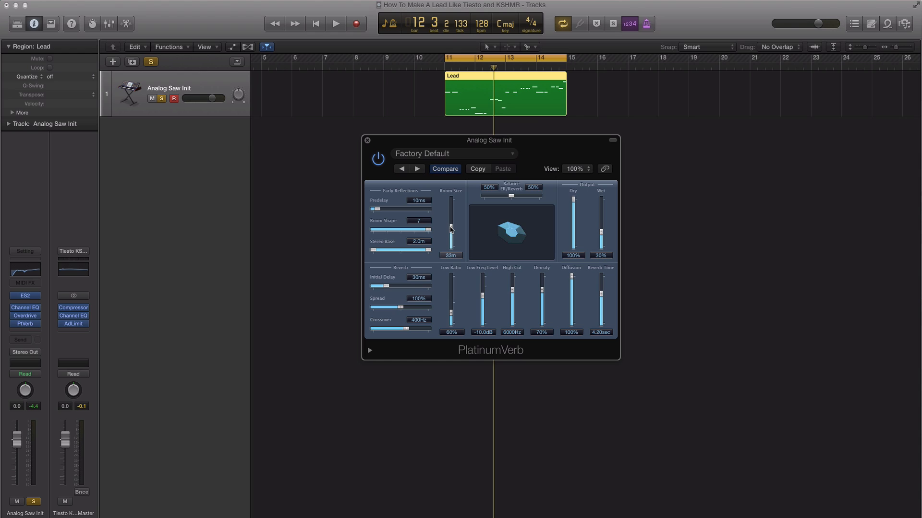
{"action": "key", "text": "space"}
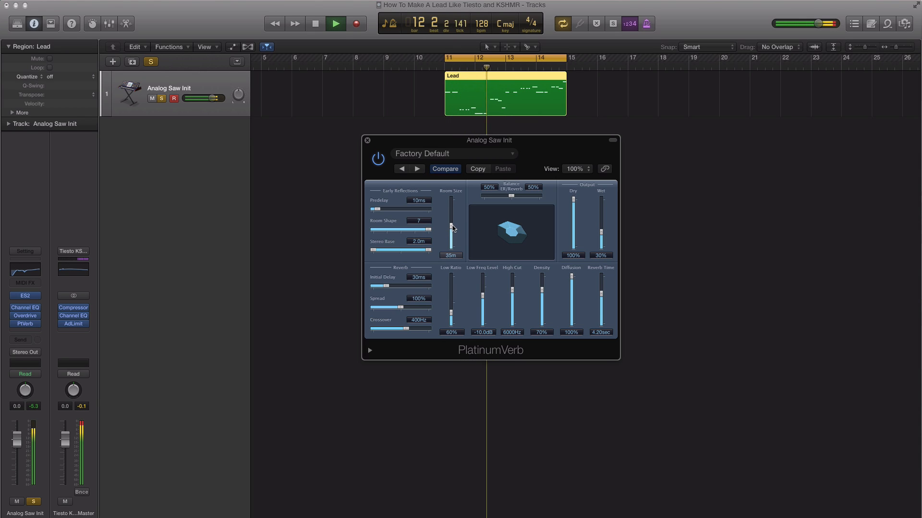
{"action": "left_click_drag", "start_coordinate": [451, 226], "coordinate": [452, 225]}
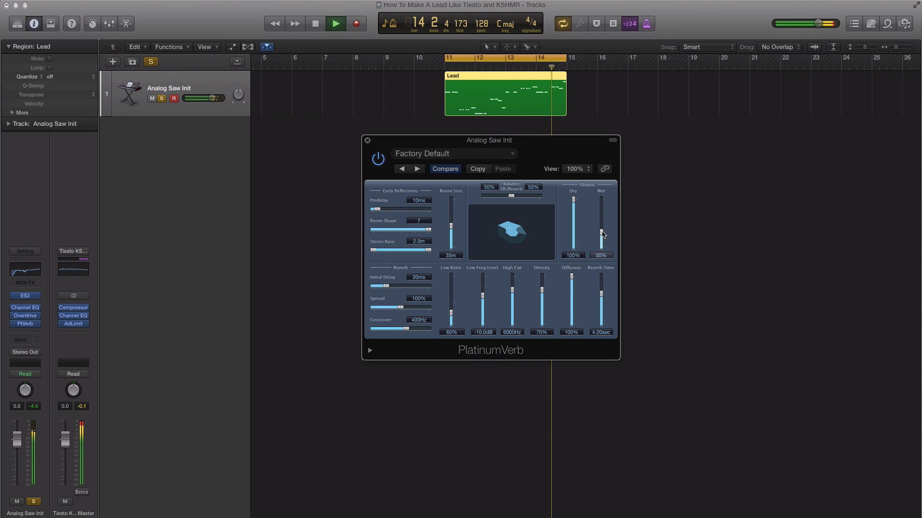
{"action": "left_click_drag", "start_coordinate": [601, 233], "coordinate": [603, 228]}
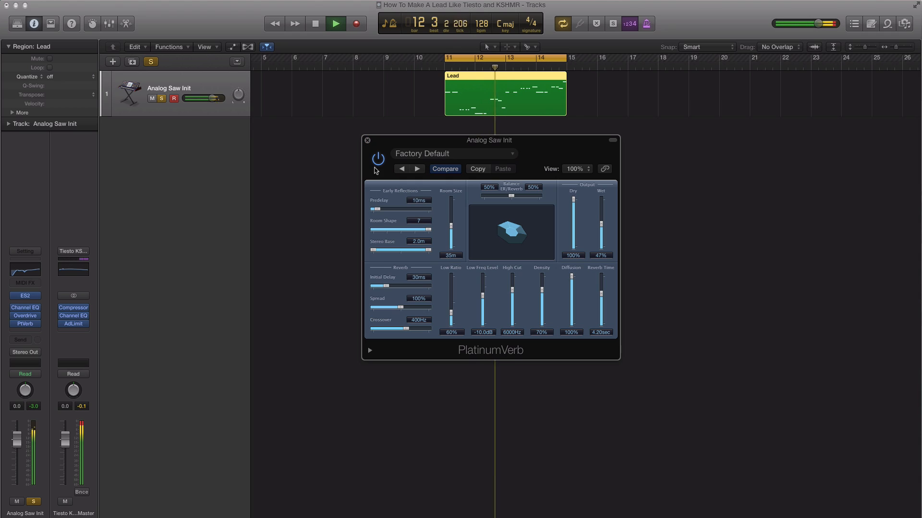
{"action": "left_click", "coordinate": [367, 142]}
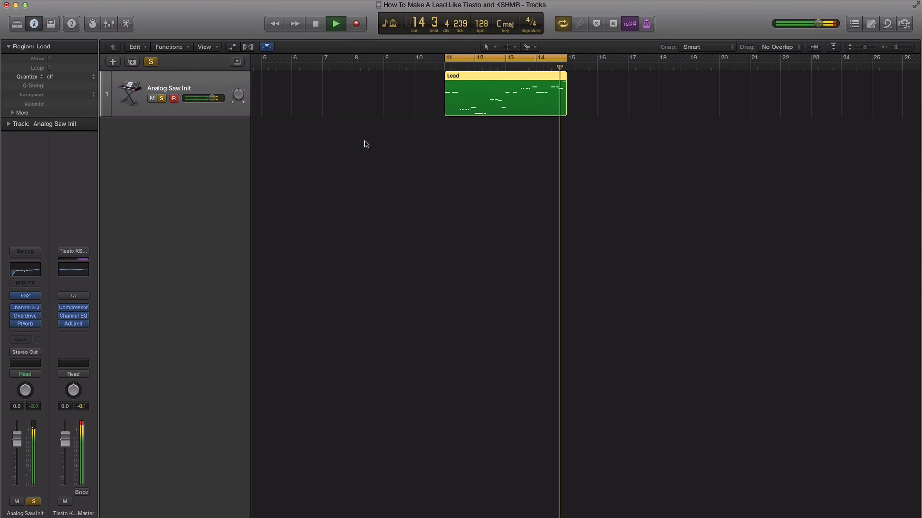
{"action": "key", "text": "space"}
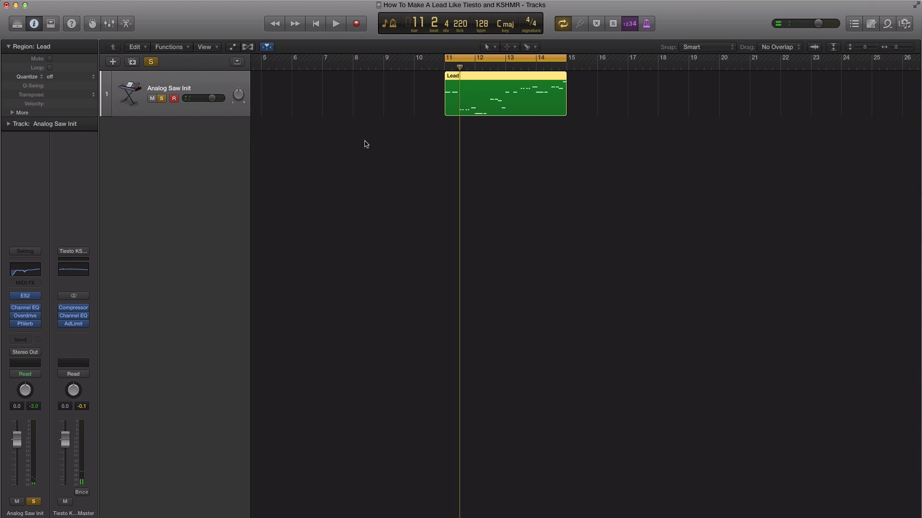
{"action": "left_click", "coordinate": [20, 298]}
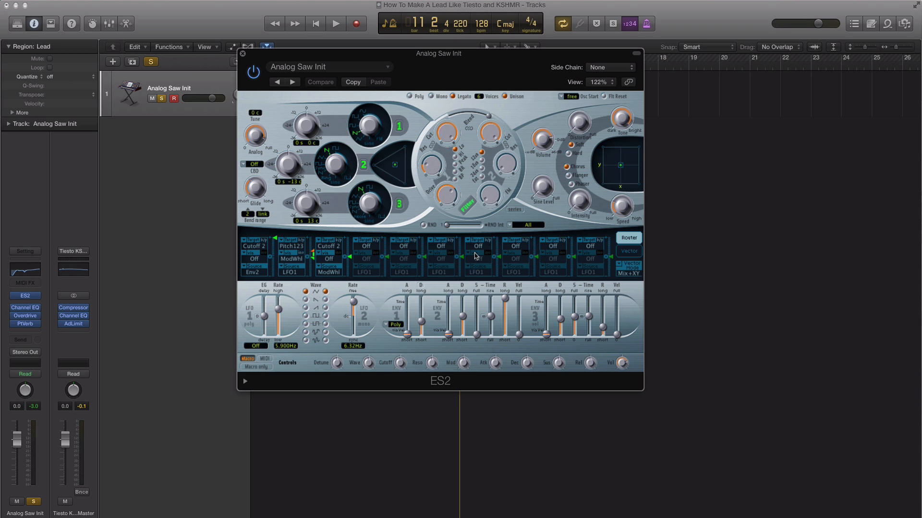
{"action": "left_click", "coordinate": [243, 54]}
- Duplicate the lead track, copy the Lead region onto it, and transpose the copied region by +12
{"action": "left_click", "coordinate": [132, 62]}
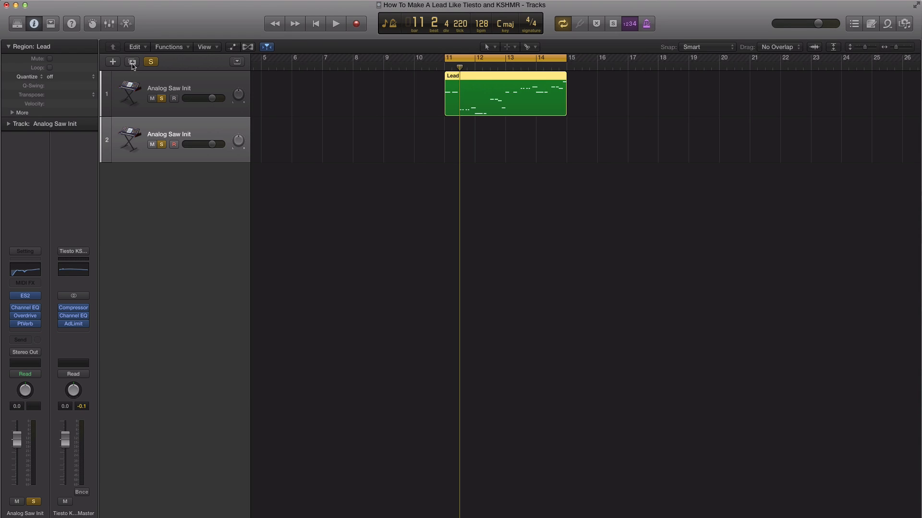
{"action": "left_click_drag", "start_coordinate": [489, 124], "coordinate": [489, 131]}
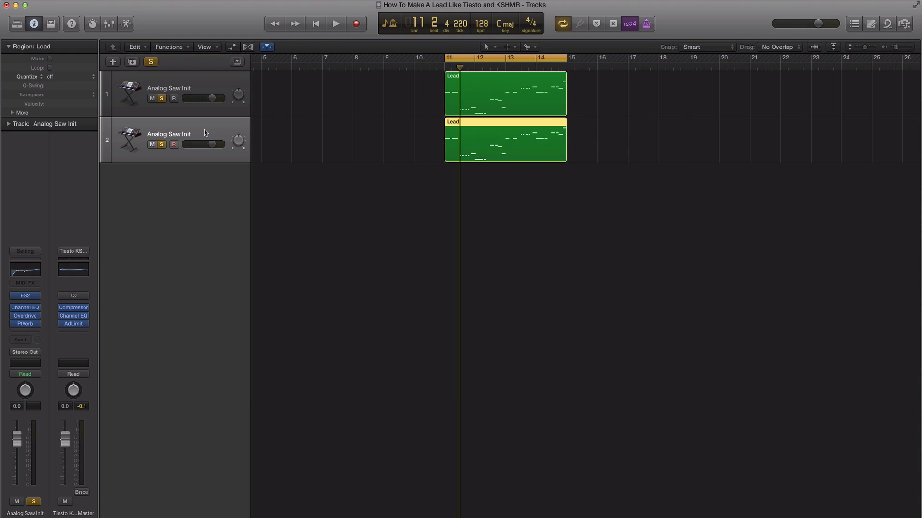
{"action": "left_click", "coordinate": [94, 97]}
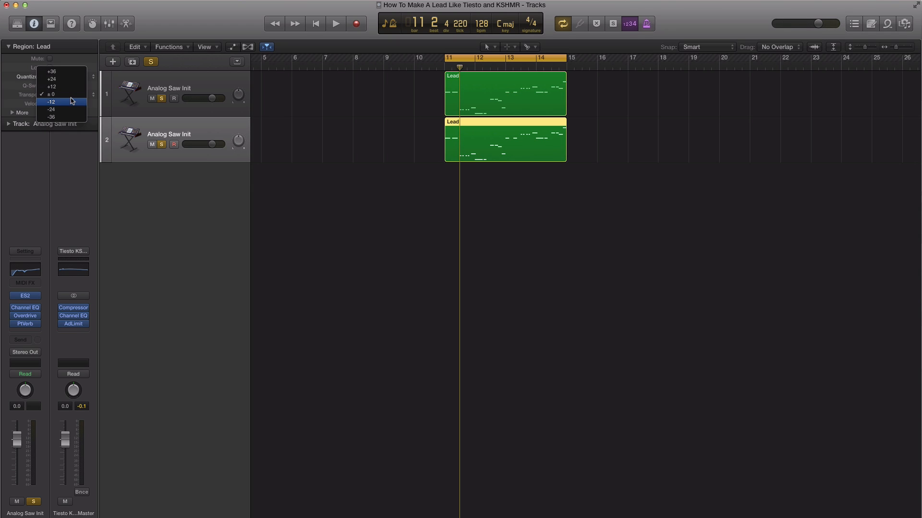
{"action": "left_click", "coordinate": [60, 90]}
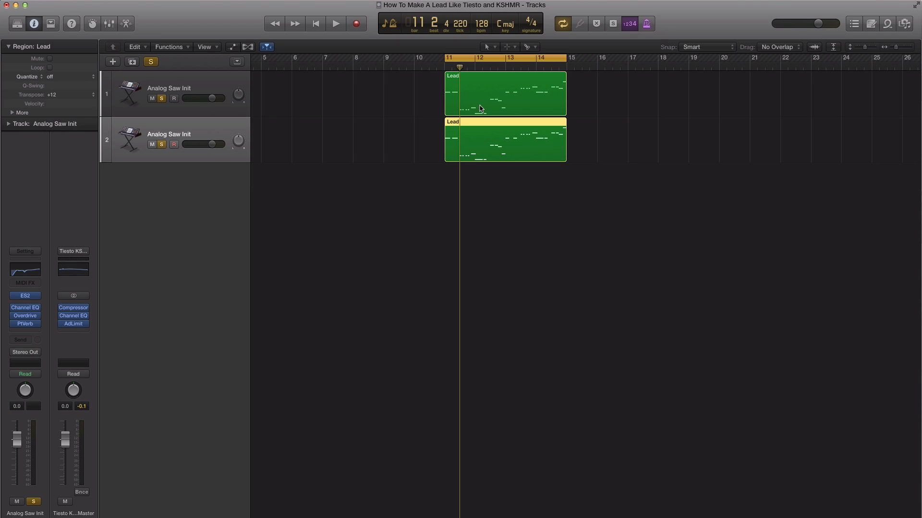
- Lower the second track's volume to -9.6 dB during playback and compare the lead with that track muted and unmuted
{"action": "key", "text": "space"}
{"action": "left_click_drag", "start_coordinate": [212, 144], "coordinate": [200, 144]}
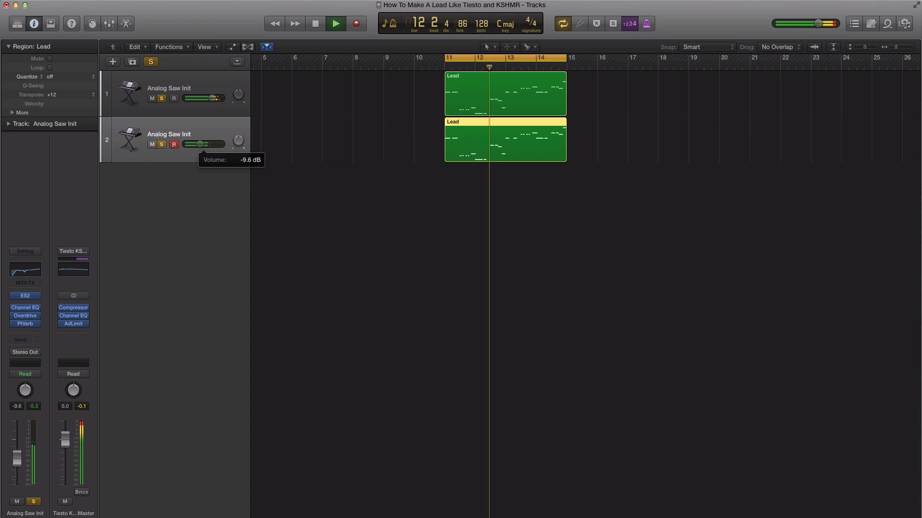
{"action": "left_click", "coordinate": [153, 145]}
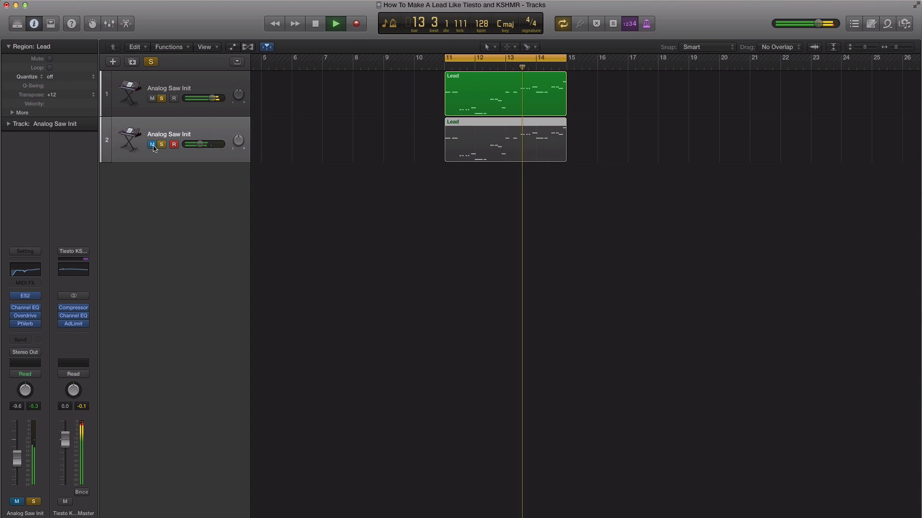
{"action": "left_click", "coordinate": [154, 146]}
{"action": "key", "text": "space"}
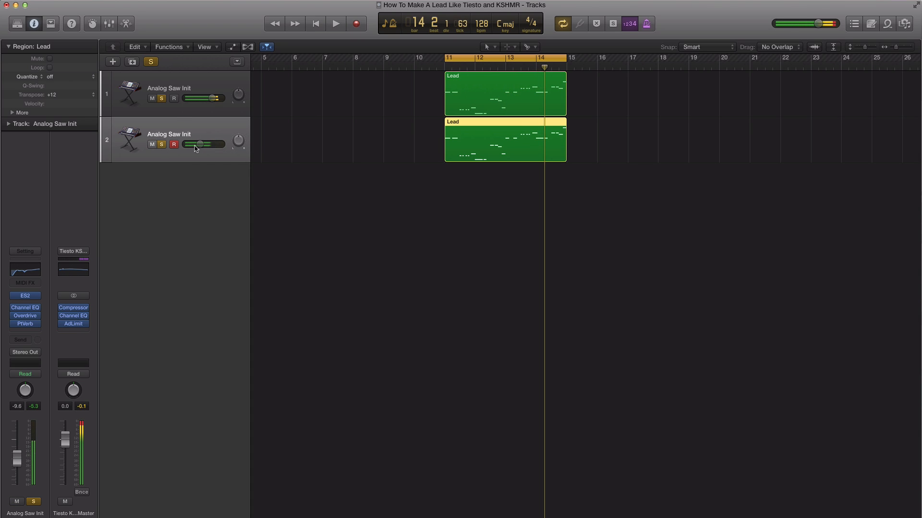
- Duplicate the second track as a third lead track and copy the +12 Lead region onto it
{"action": "left_click", "coordinate": [132, 62]}
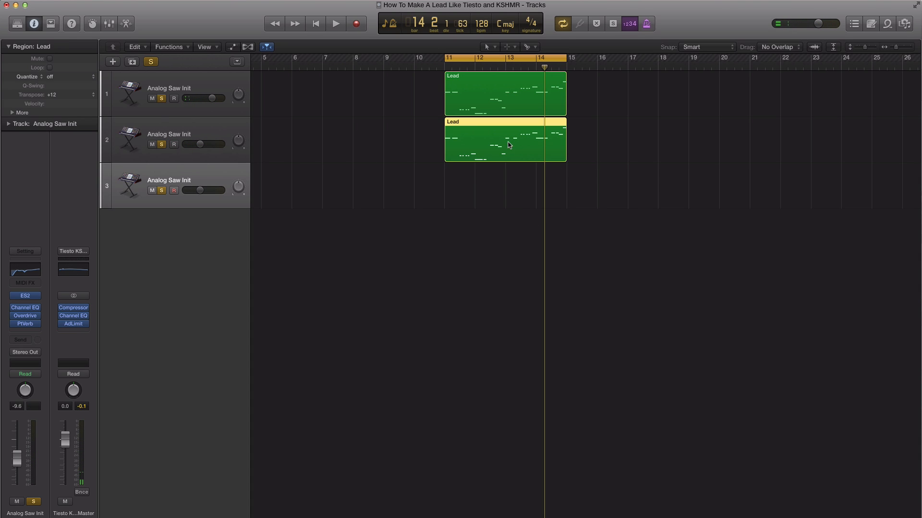
{"action": "left_click_drag", "start_coordinate": [507, 146], "coordinate": [498, 189]}
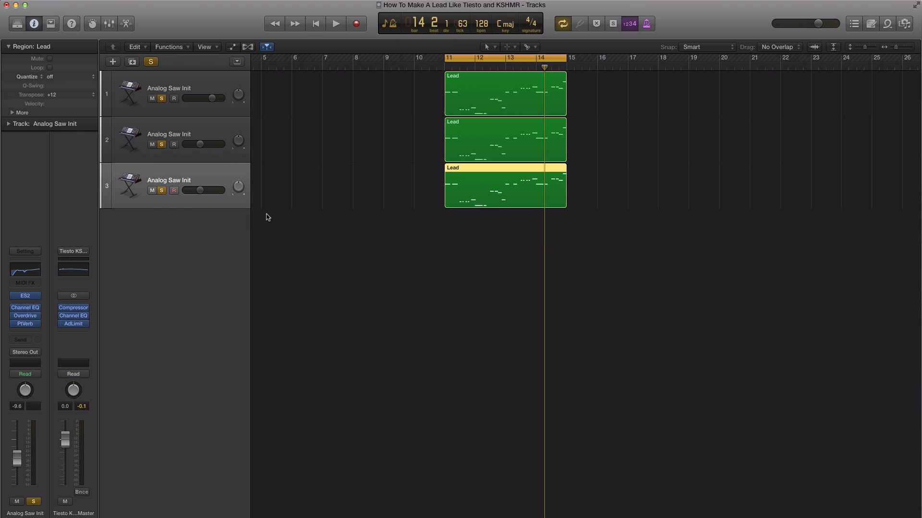
- Remove the PlatinumVerb, Overdrive and Channel EQ effects from the third lead track
{"action": "left_click", "coordinate": [38, 324]}
{"action": "left_click", "coordinate": [40, 337]}
{"action": "left_click", "coordinate": [39, 317]}
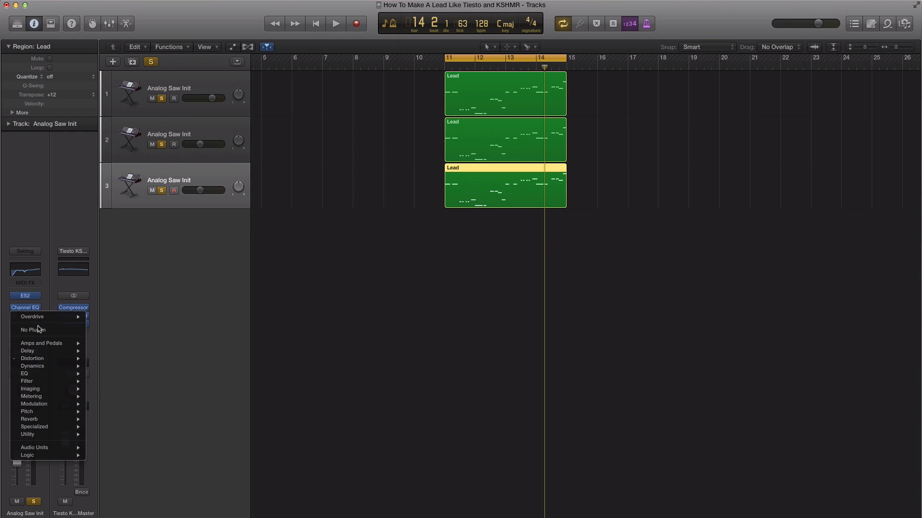
{"action": "left_click", "coordinate": [37, 316]}
{"action": "left_click", "coordinate": [38, 311]}
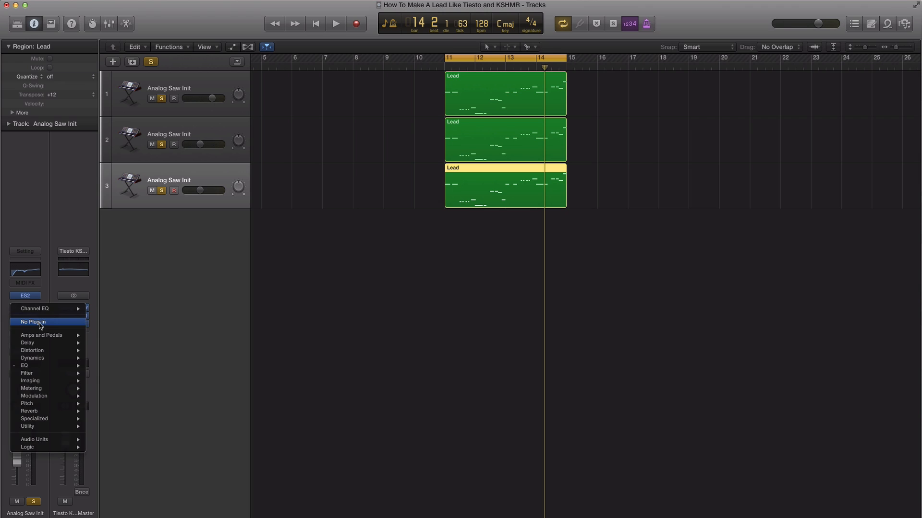
{"action": "left_click", "coordinate": [36, 315]}
{"action": "left_click", "coordinate": [33, 315]}
{"action": "left_click", "coordinate": [34, 315]}
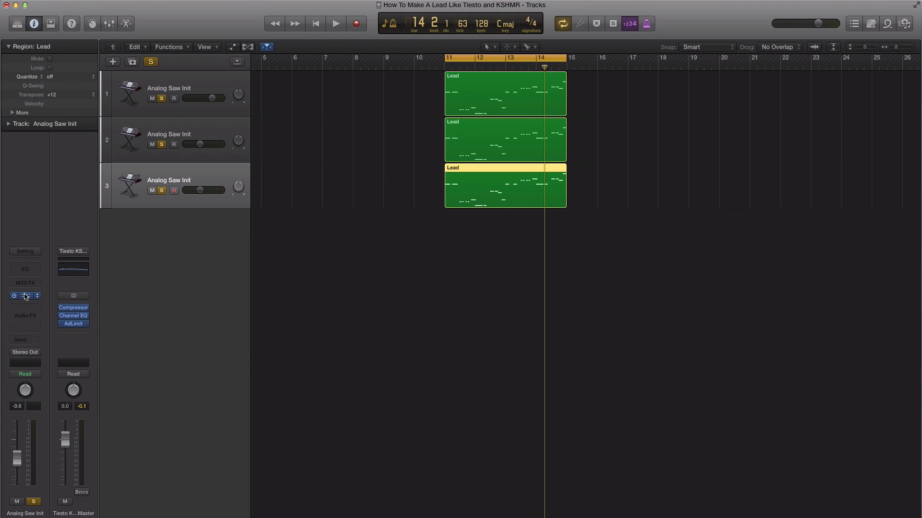
- In the third track's ES2, turn off oscillators 1 and 2 and set oscillator 3 to noise
{"action": "left_click", "coordinate": [25, 295]}
{"action": "left_click", "coordinate": [185, 102]}
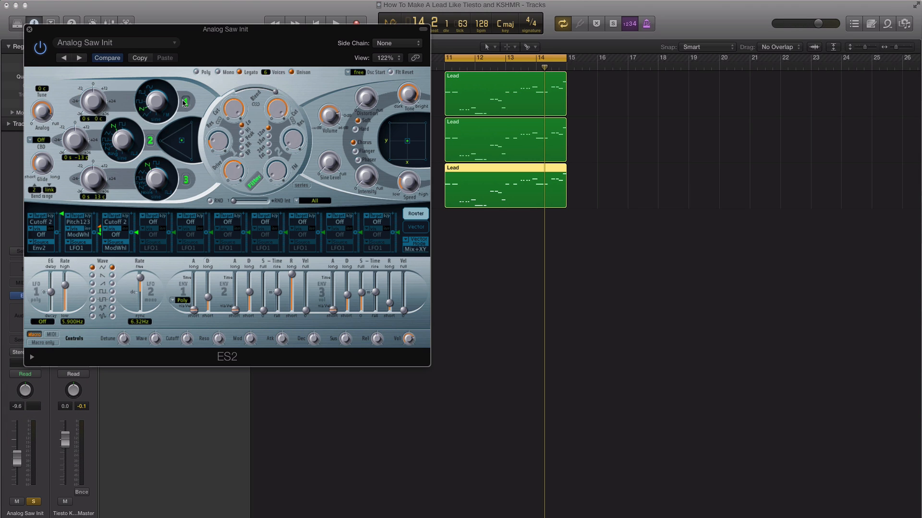
{"action": "left_click", "coordinate": [150, 141]}
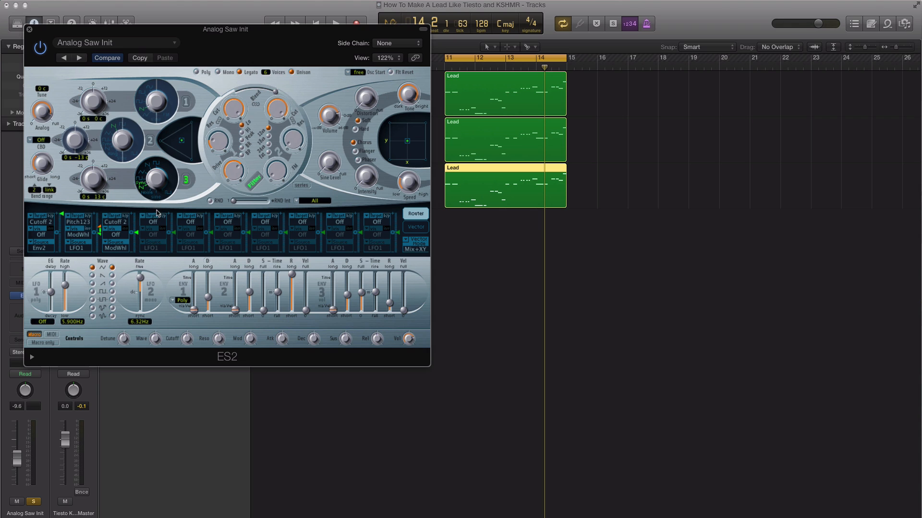
{"action": "left_click_drag", "start_coordinate": [159, 29], "coordinate": [333, 245]}
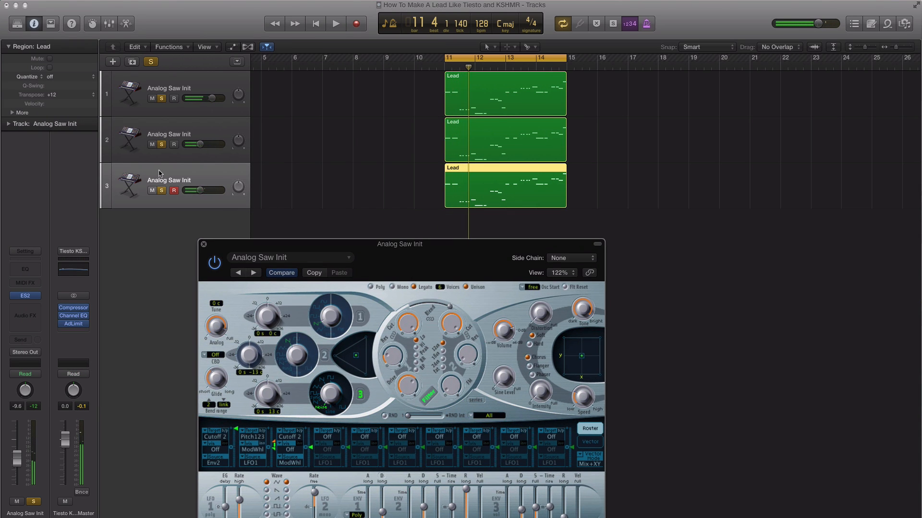
- Lower the third track's volume to -17.8 dB during playback and close its ES2
{"action": "left_click", "coordinate": [203, 191]}
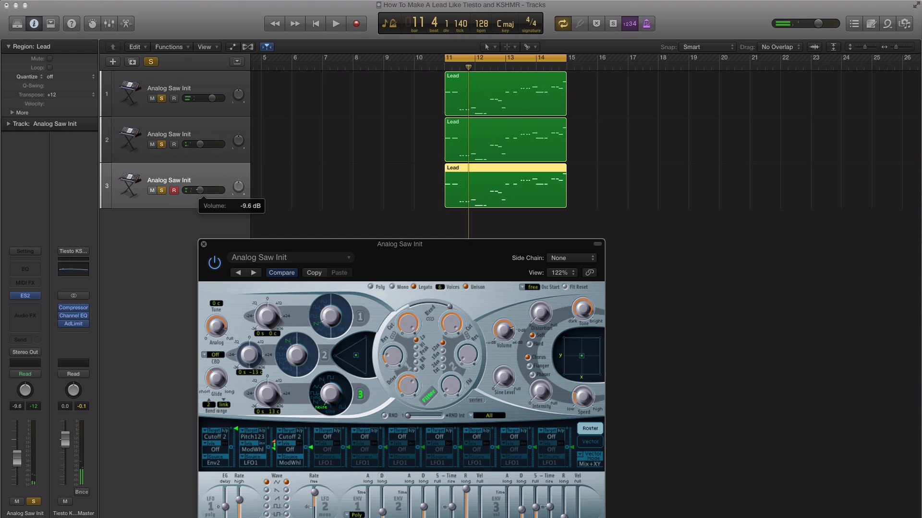
{"action": "key", "text": "space"}
{"action": "left_click_drag", "start_coordinate": [196, 191], "coordinate": [193, 190]}
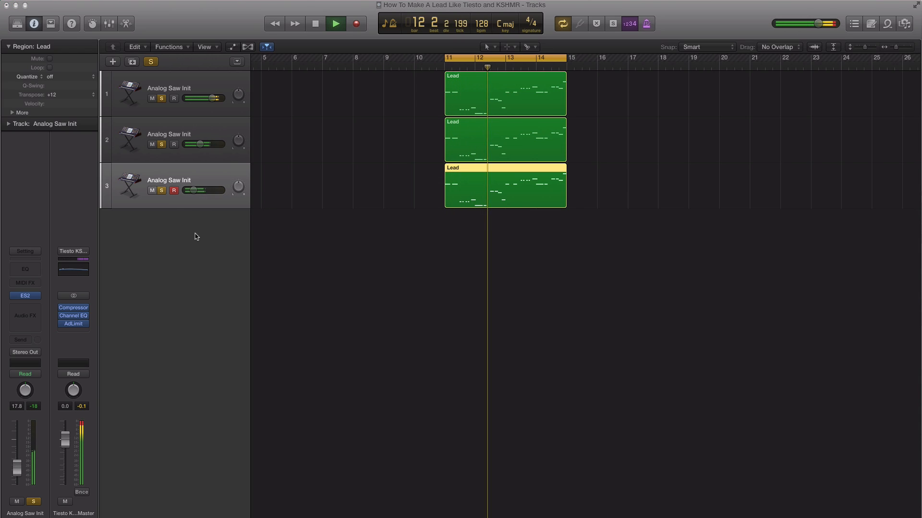
{"action": "left_click", "coordinate": [204, 244]}
- Unsolo all three tracks and compare the lead with the second and third tracks muted and unmuted
{"action": "left_click", "coordinate": [162, 191]}
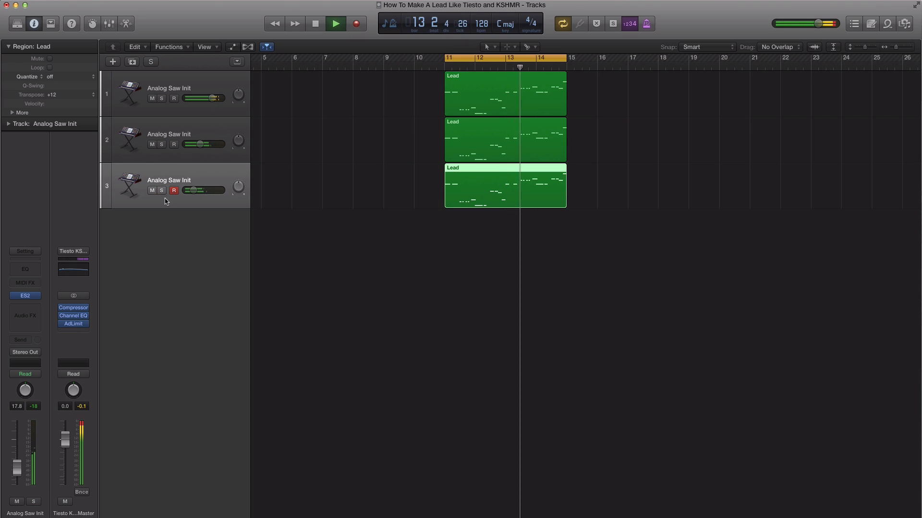
{"action": "left_click", "coordinate": [152, 191]}
{"action": "left_click", "coordinate": [152, 144]}
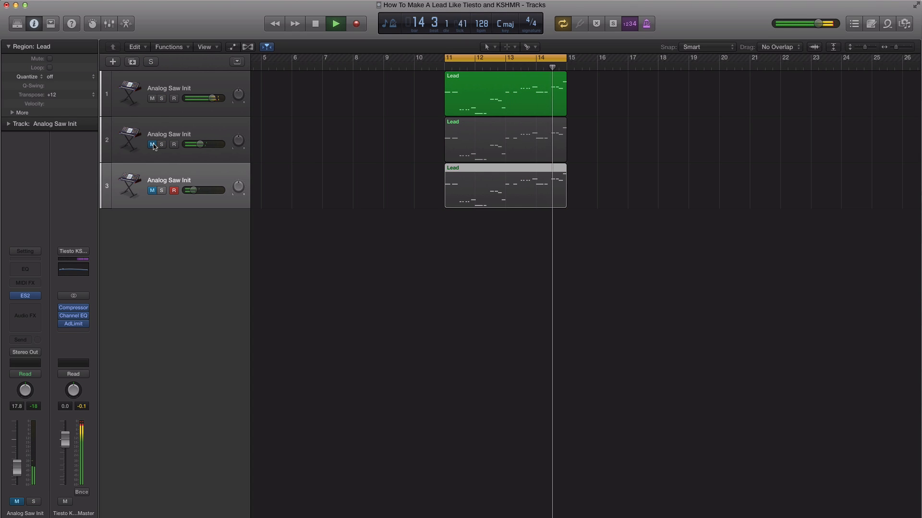
{"action": "left_click", "coordinate": [151, 144]}
{"action": "left_click", "coordinate": [152, 191]}
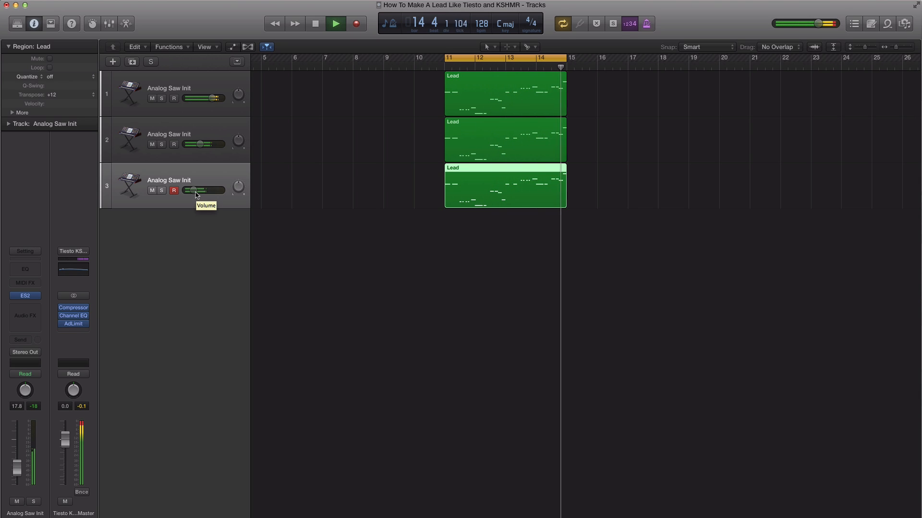
{"action": "key", "text": "space"}
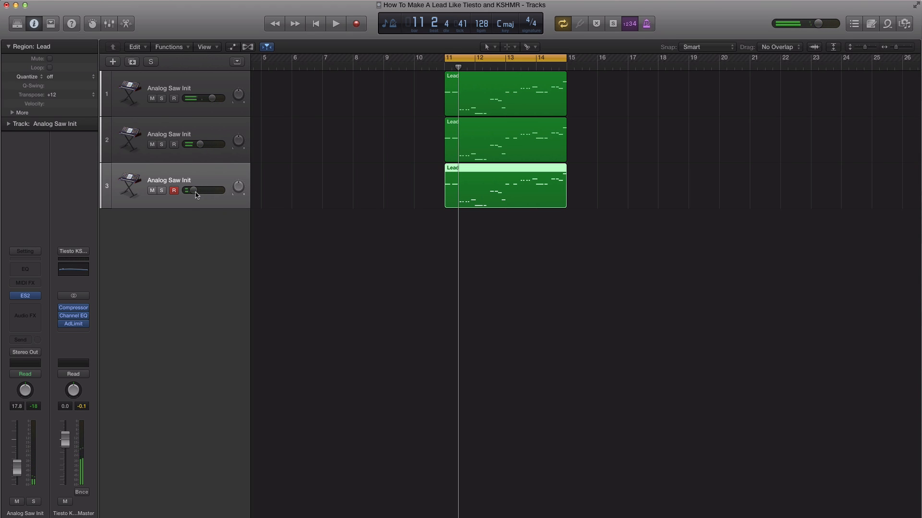
- Review the ES2 settings of the first lead track and close the instrument
{"action": "left_click", "coordinate": [194, 89]}
{"action": "left_click", "coordinate": [27, 297]}
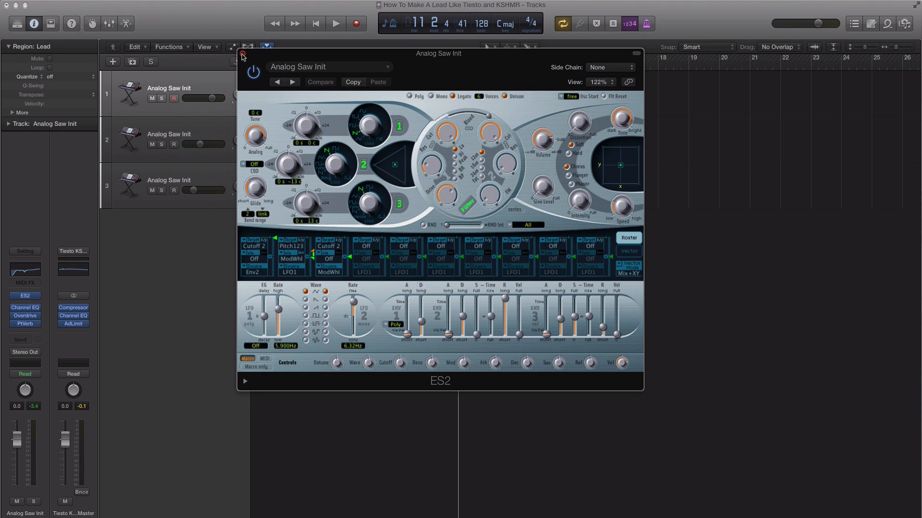
{"action": "left_click", "coordinate": [243, 54]}
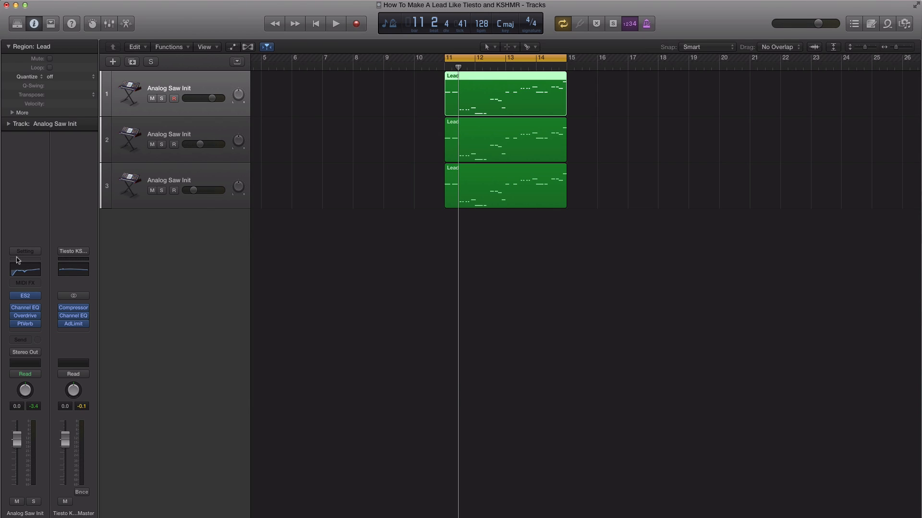